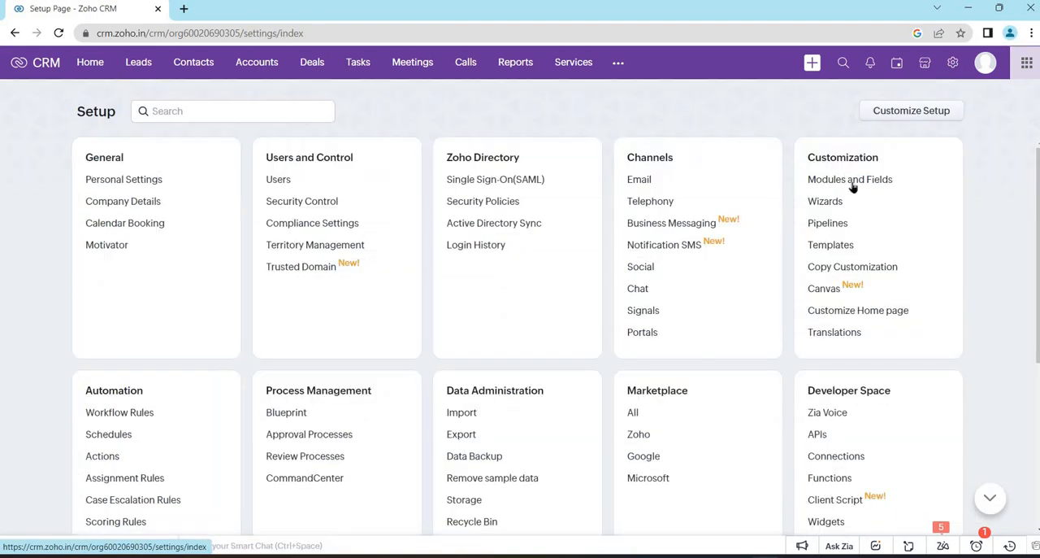
- Open the Modules and Fields settings and, in a duplicate browser tab, a blank Create Lead form
{"action": "left_click", "coordinate": [852, 187]}
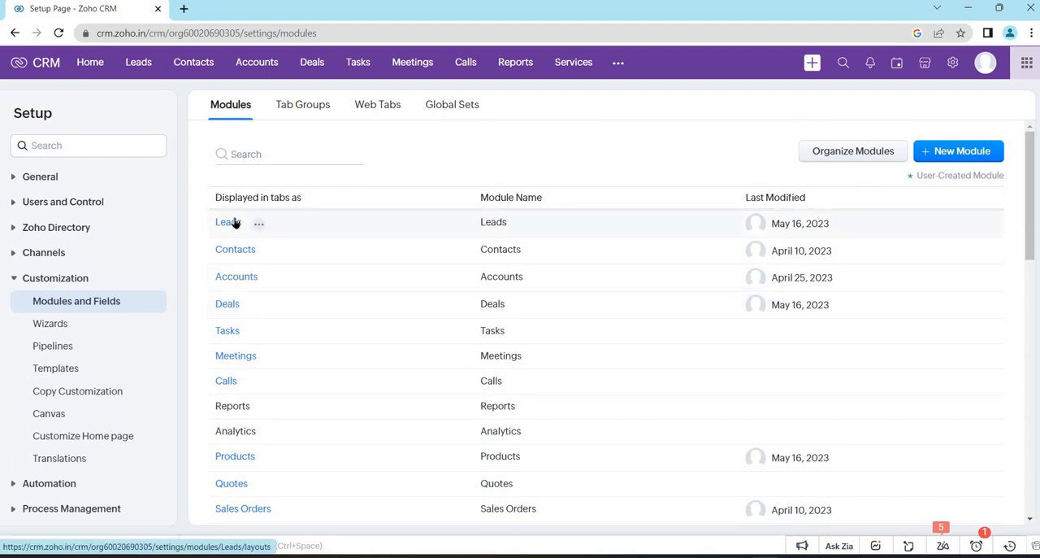
{"action": "mouse_move", "coordinate": [235, 223]}
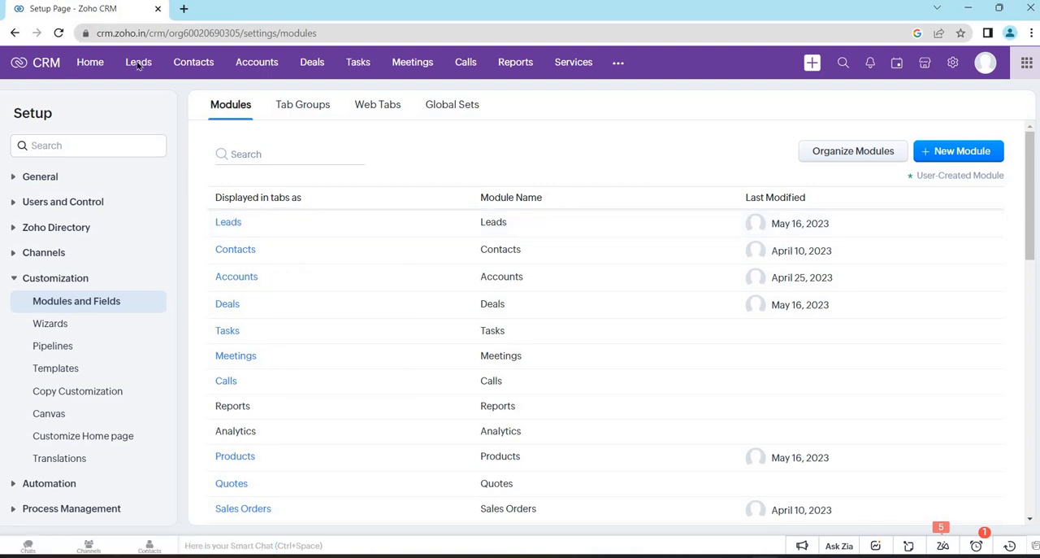
{"action": "right_click", "coordinate": [109, 9]}
{"action": "left_click", "coordinate": [167, 115]}
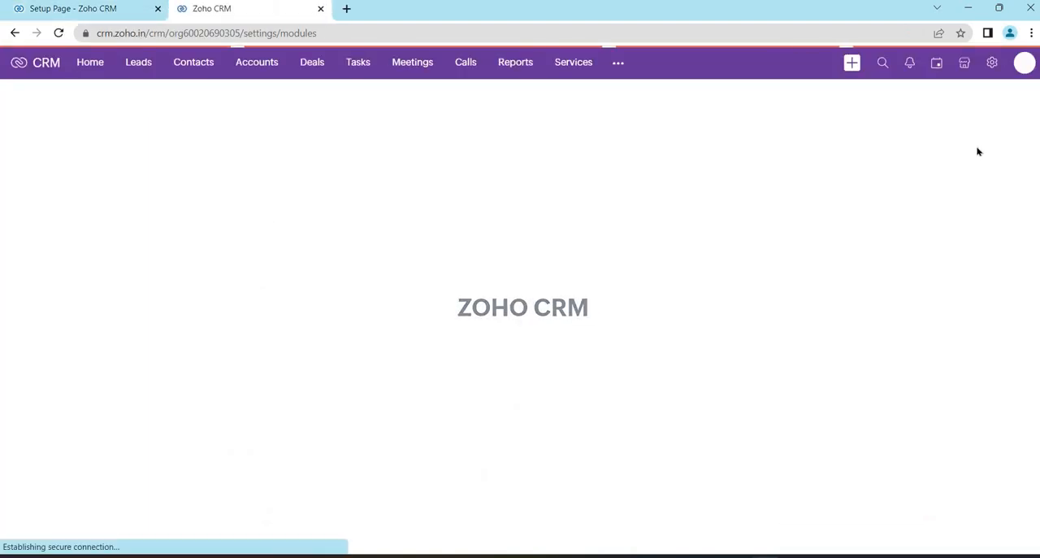
{"action": "left_click", "coordinate": [139, 65]}
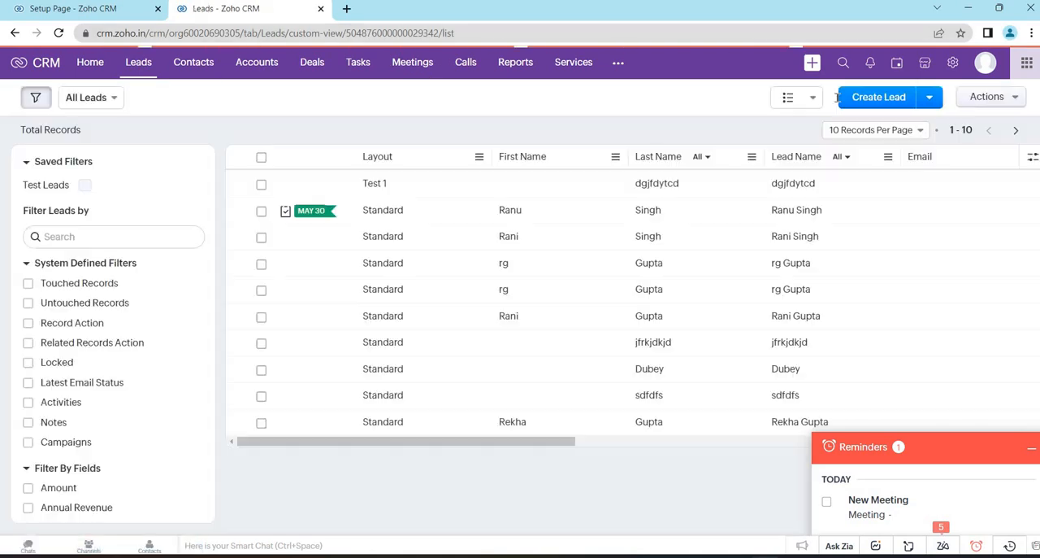
{"action": "left_click", "coordinate": [864, 104]}
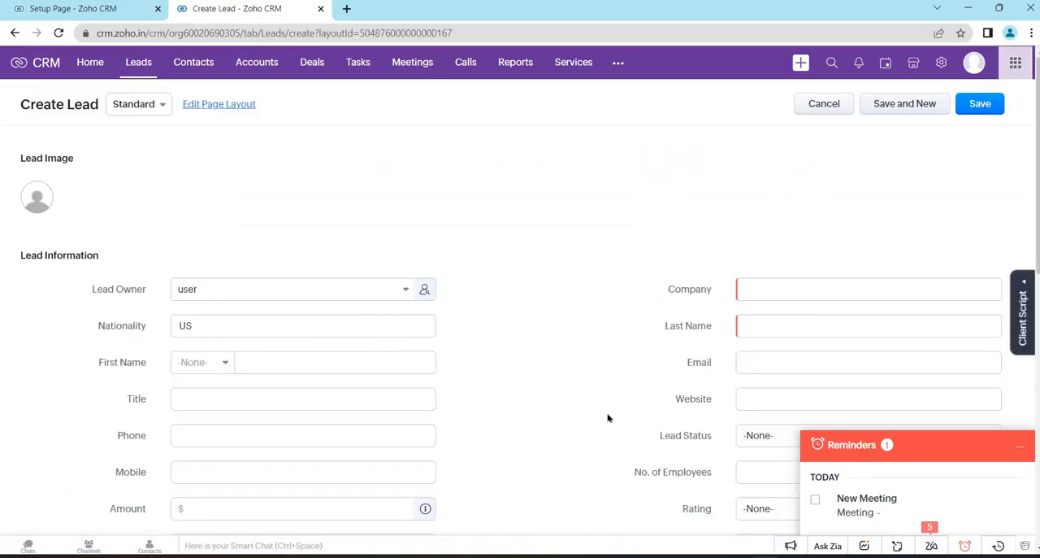
- Set the new lead's Lead Status to Junk Lead and look at the No. of Employees field
{"action": "scroll", "coordinate": [775, 338], "scroll_direction": "down", "scroll_amount": 1}
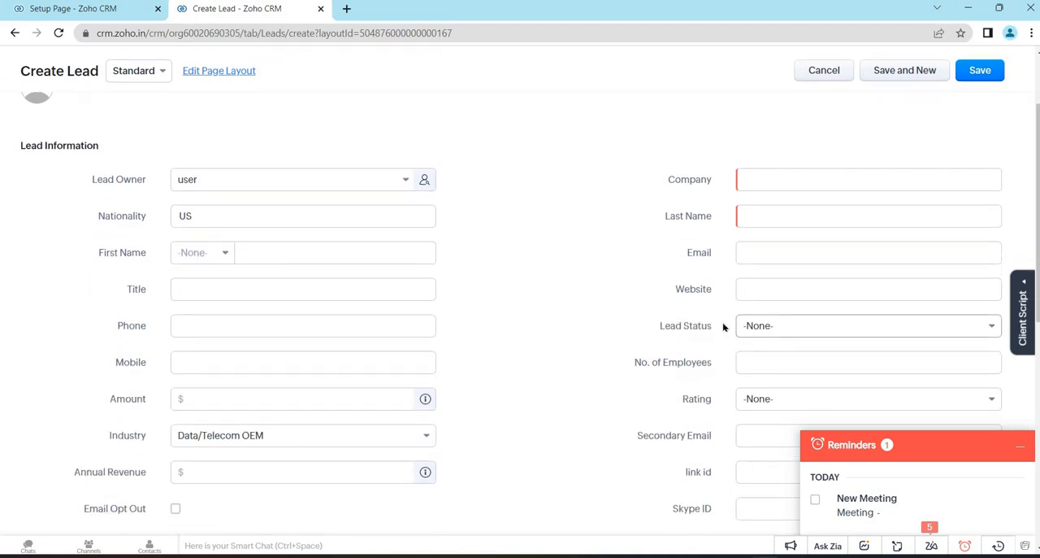
{"action": "scroll", "coordinate": [647, 337], "scroll_direction": "down", "scroll_amount": 1}
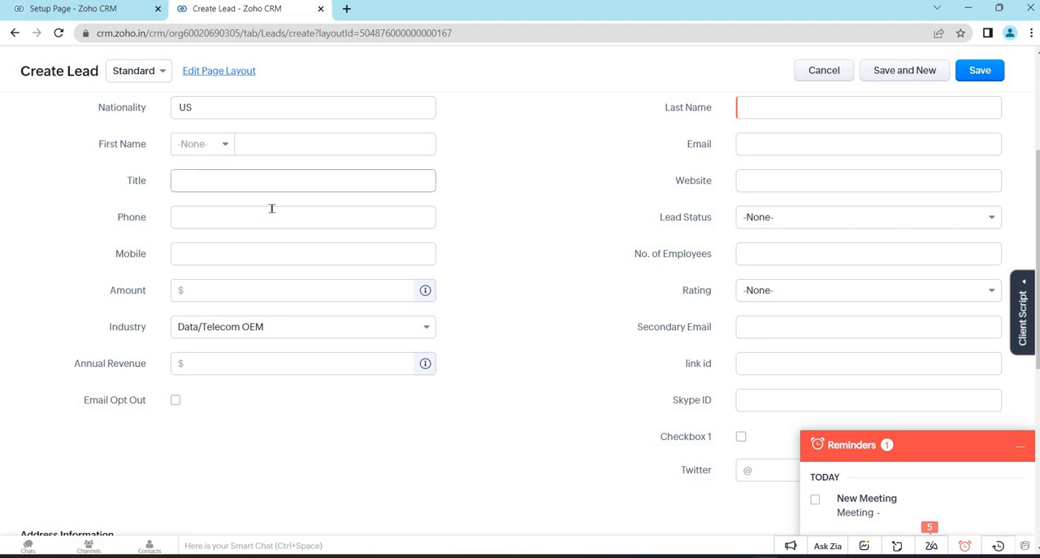
{"action": "left_click", "coordinate": [772, 218]}
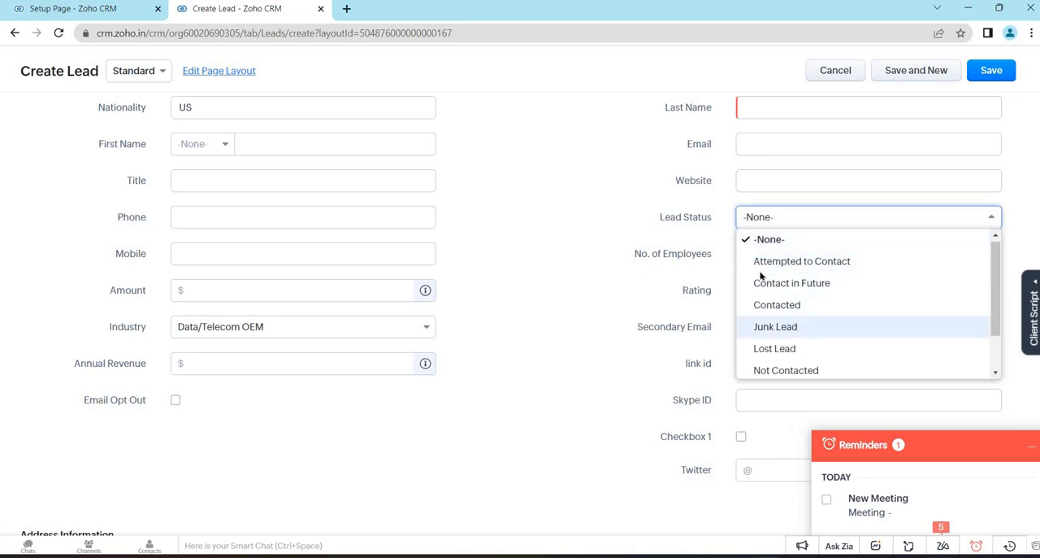
{"action": "left_click", "coordinate": [776, 326]}
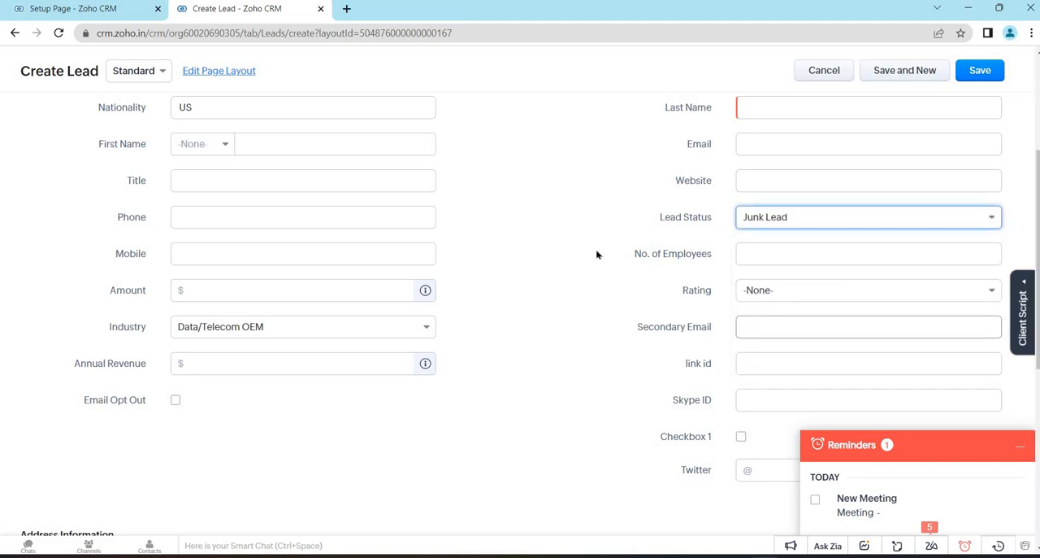
{"action": "triple_click", "coordinate": [717, 260]}
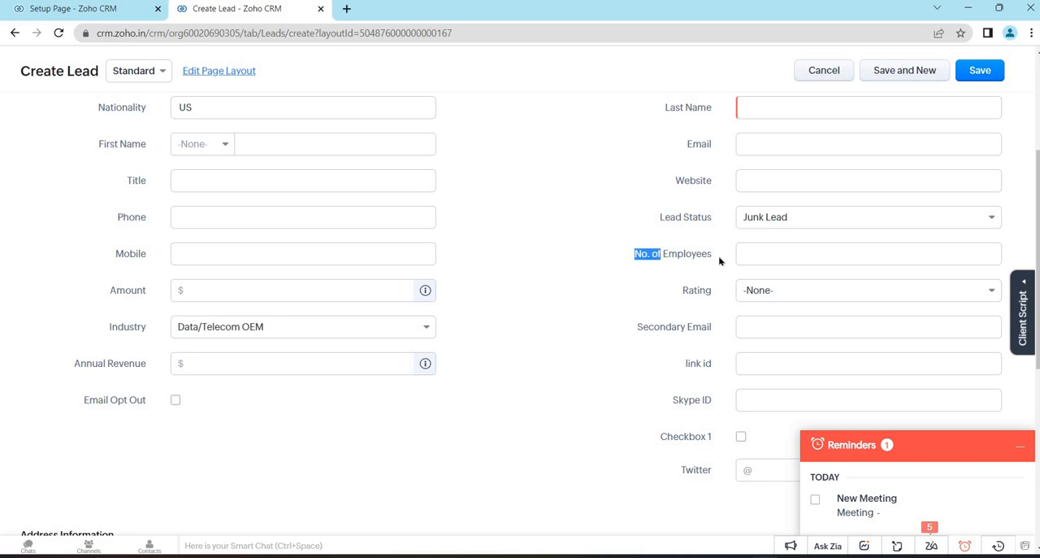
{"action": "left_click", "coordinate": [652, 276]}
- Return to the module settings and open the layouts of the Leads module
{"action": "left_click", "coordinate": [99, 13]}
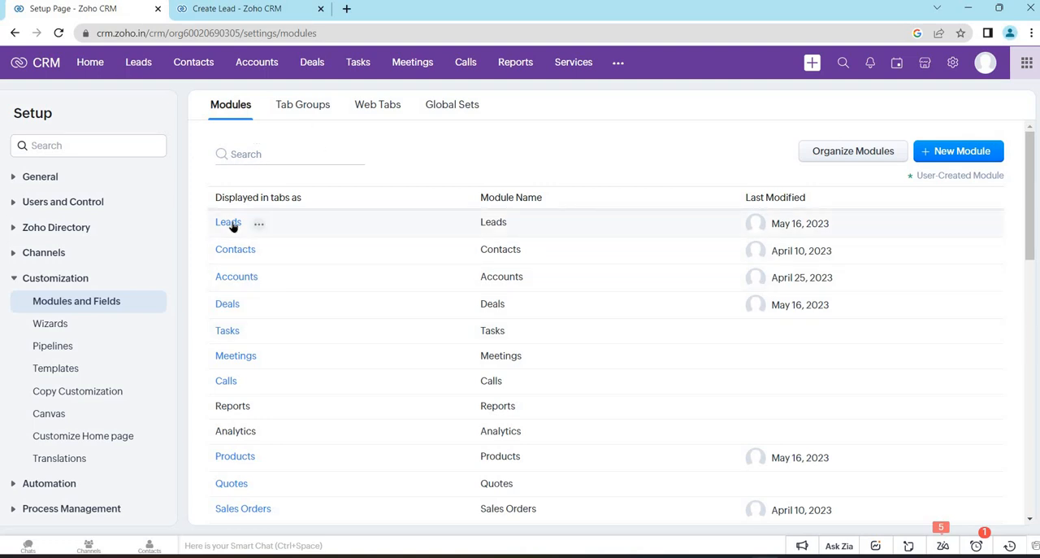
{"action": "left_click", "coordinate": [258, 224]}
{"action": "left_click", "coordinate": [311, 221]}
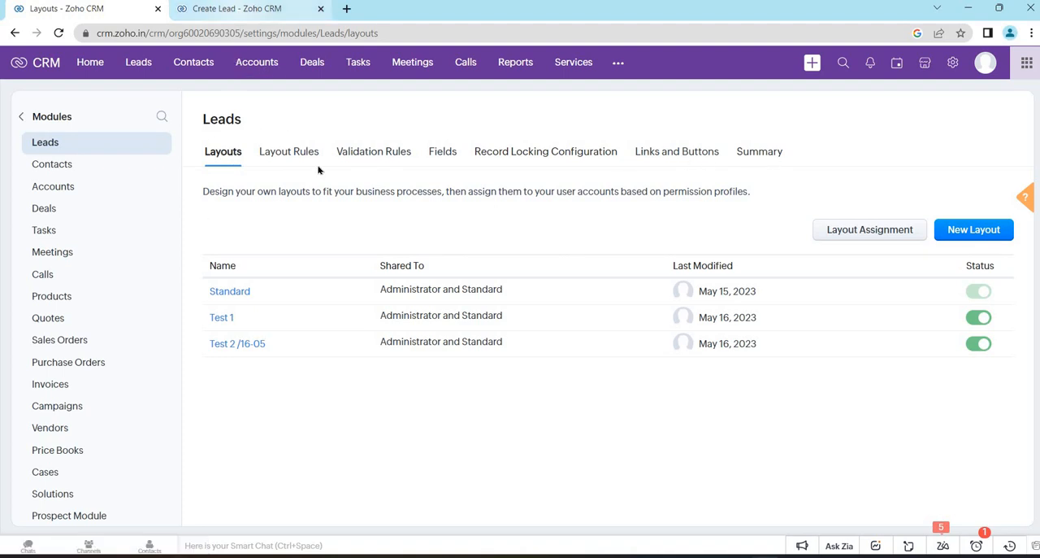
- Open the Standard layout's editor from the Create Lead form in its own tab, and return to the Leads layouts list
{"action": "left_click", "coordinate": [244, 10]}
{"action": "scroll", "coordinate": [491, 154], "scroll_direction": "up", "scroll_amount": 2}
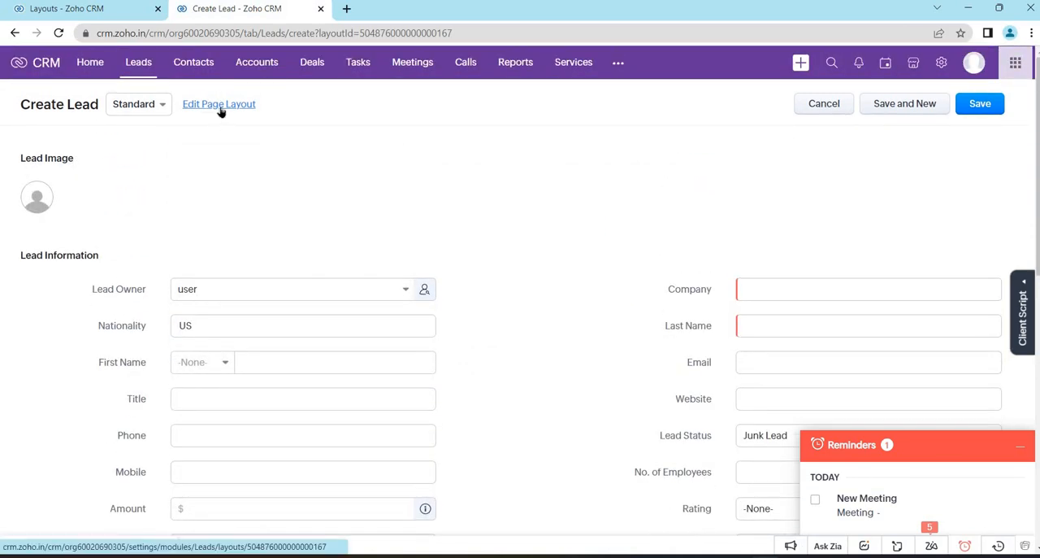
{"action": "left_click", "coordinate": [220, 104]}
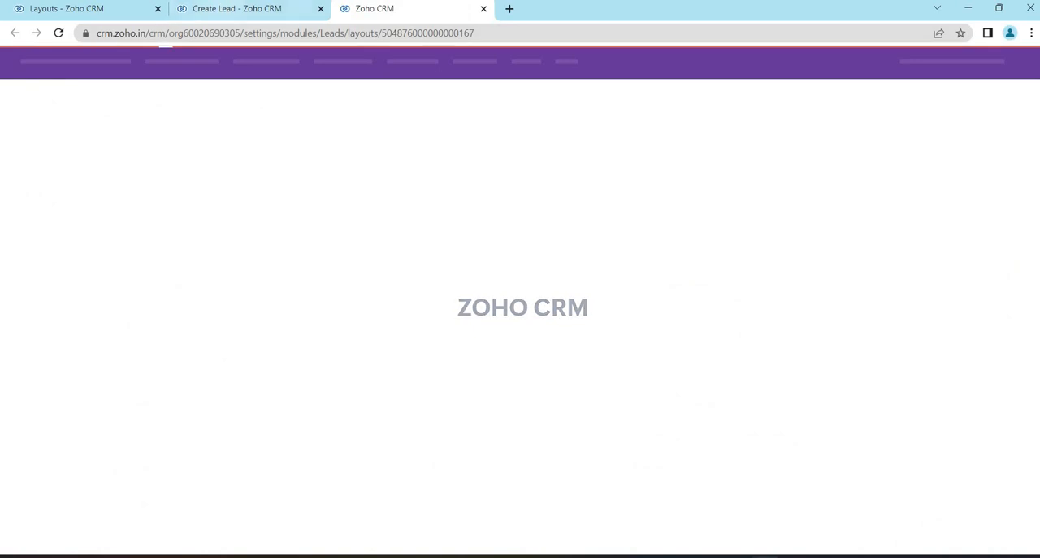
{"action": "left_click", "coordinate": [226, 8]}
{"action": "left_click", "coordinate": [109, 9]}
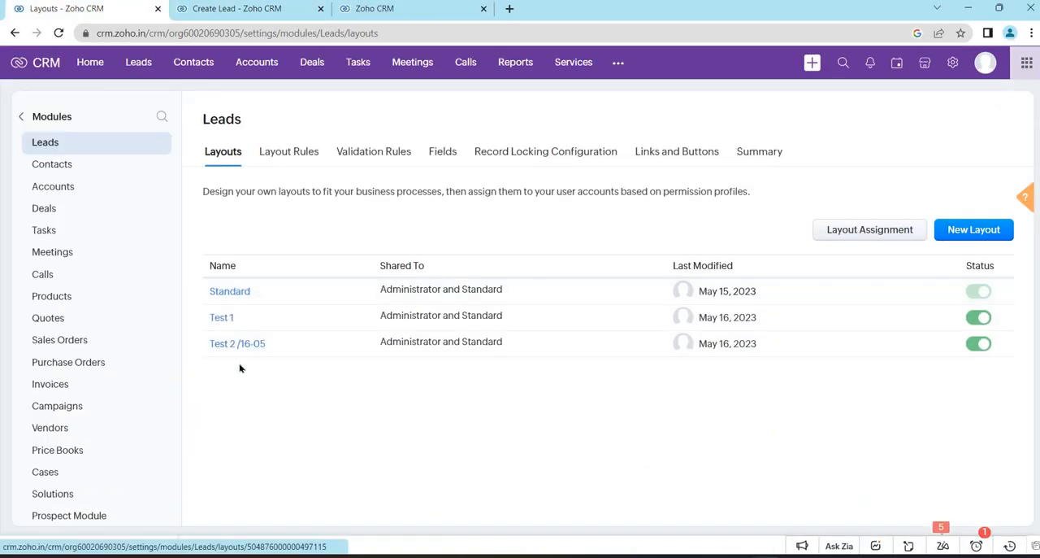
- View the Standard layout from the Leads layouts list in a separate tab and close that tab
{"action": "left_click", "coordinate": [242, 317]}
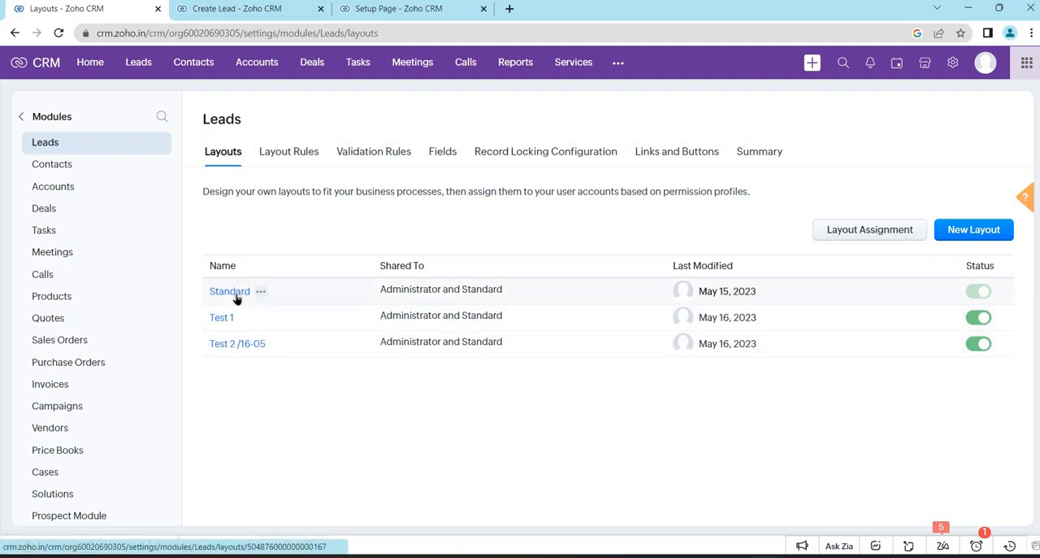
{"action": "middle_click", "coordinate": [234, 294]}
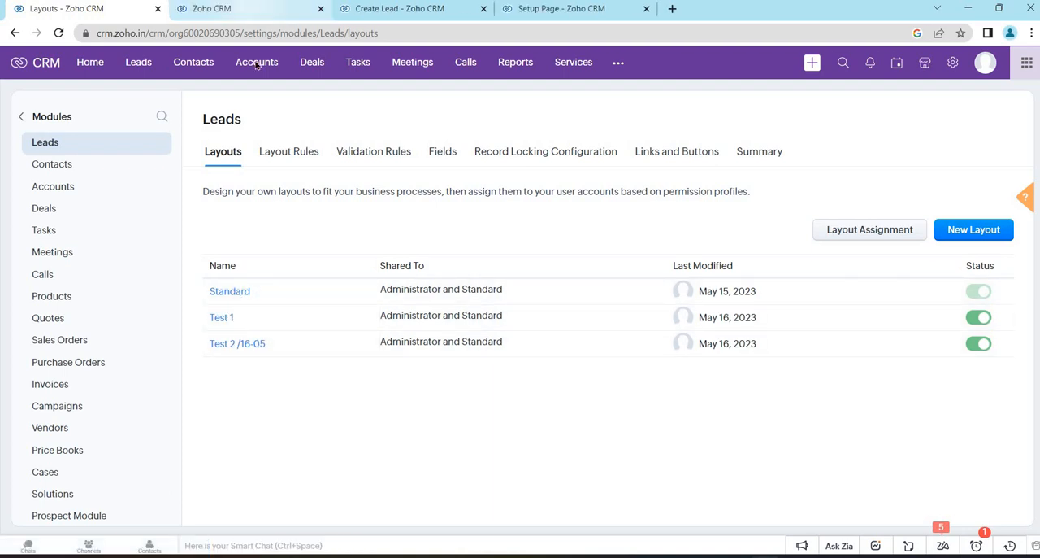
{"action": "key", "text": "ctrl+Tab"}
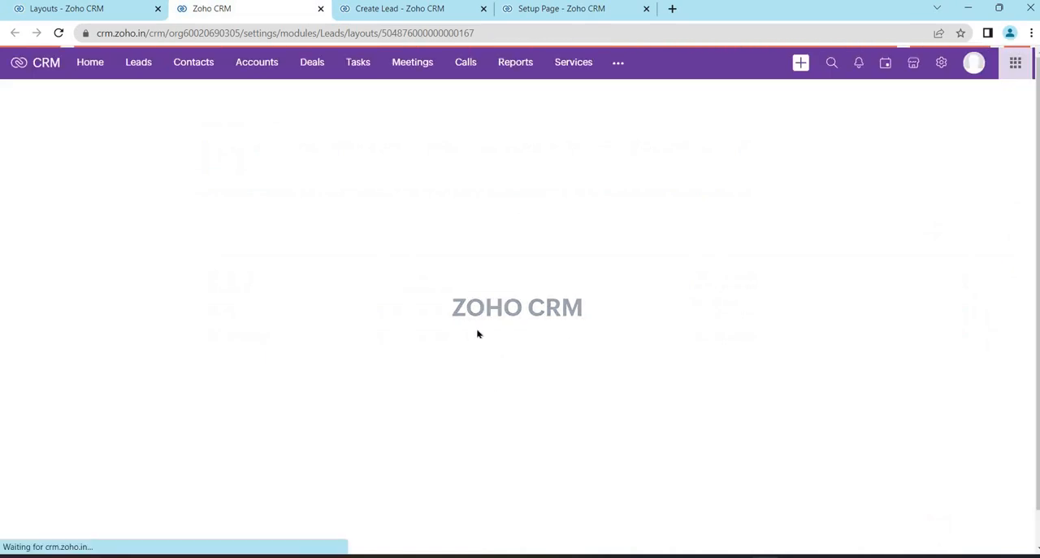
{"action": "left_click", "coordinate": [321, 9]}
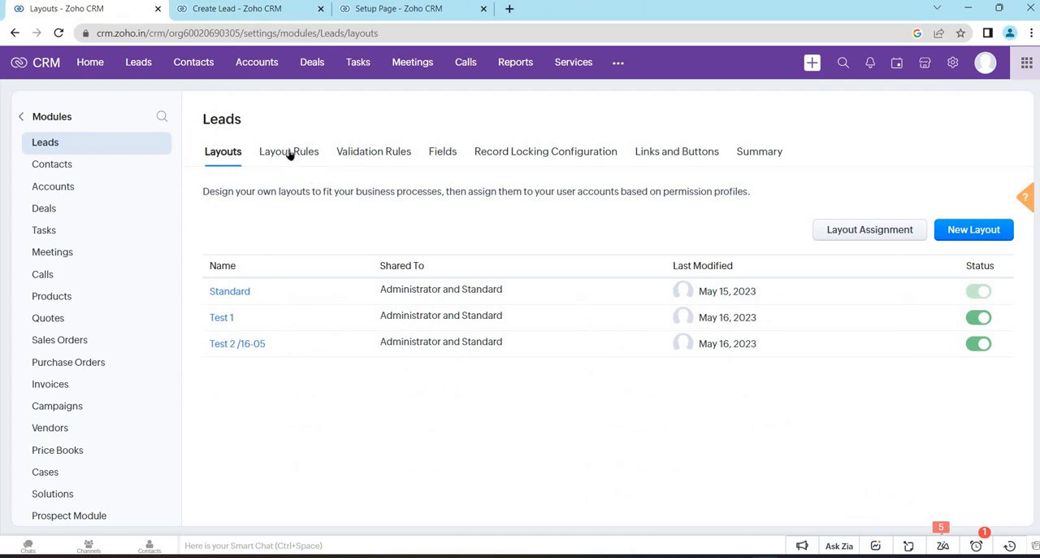
- Open the layout rules of the Leads module and deactivate the rule layout 1
{"action": "left_click", "coordinate": [289, 154]}
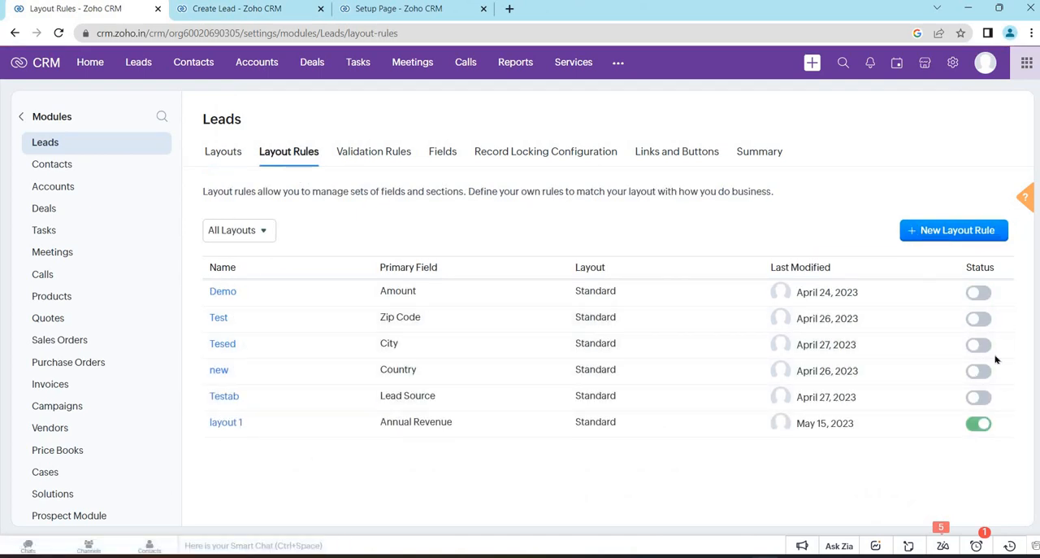
{"action": "left_click", "coordinate": [980, 424]}
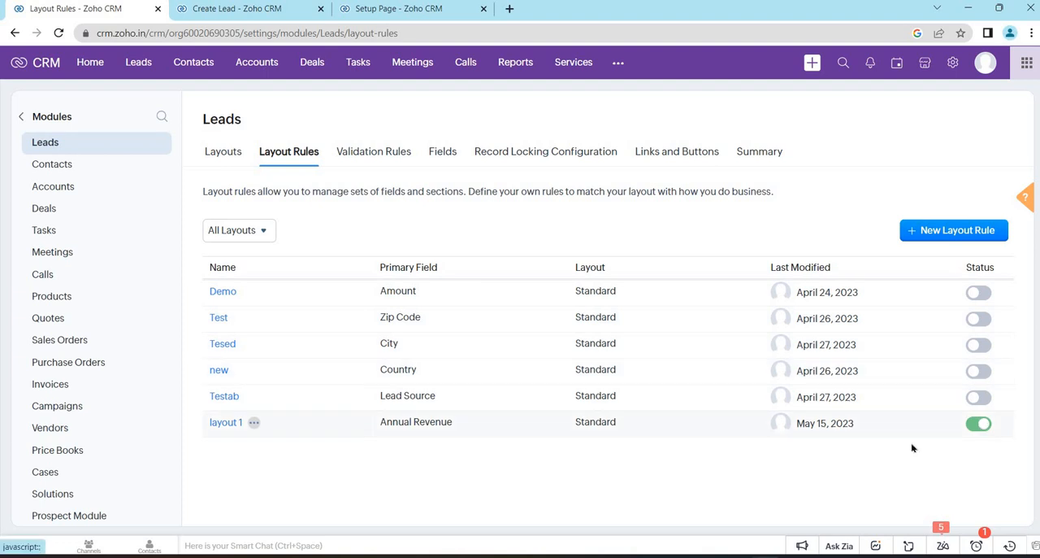
{"action": "left_click", "coordinate": [854, 525]}
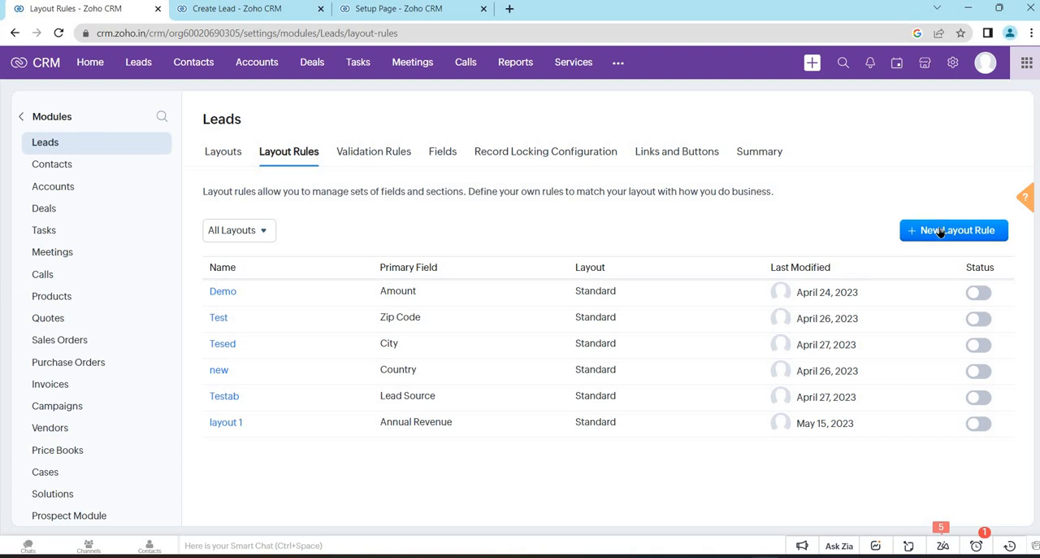
- Start a new layout rule named xyzzzz and give it the description xyzzzz
{"action": "left_click", "coordinate": [941, 232]}
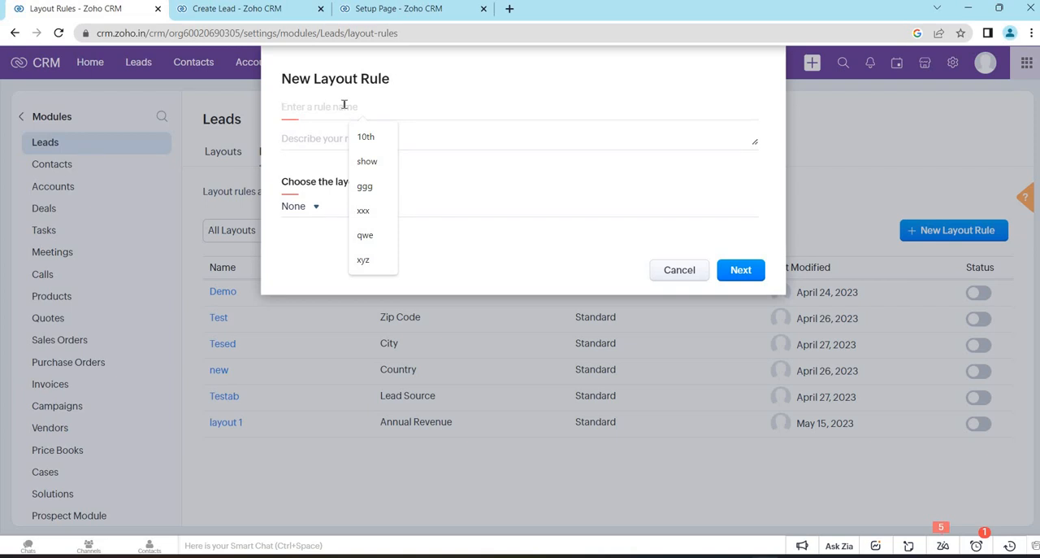
{"action": "type", "text": "xyz"}
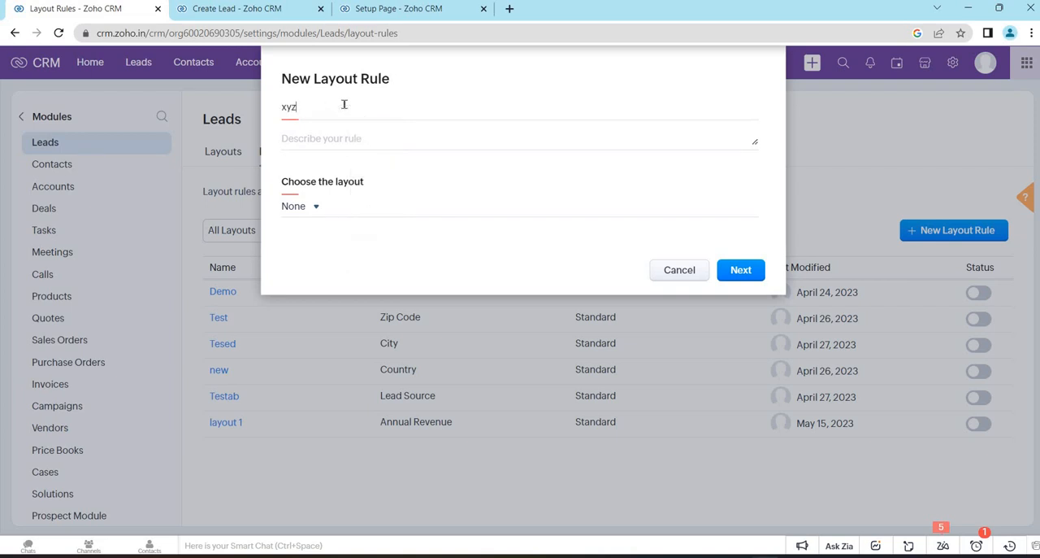
{"action": "type", "text": "tzzz"}
{"action": "key", "text": "ctrl+a"}
{"action": "key", "text": "ctrl+c"}
{"action": "left_click", "coordinate": [331, 139]}
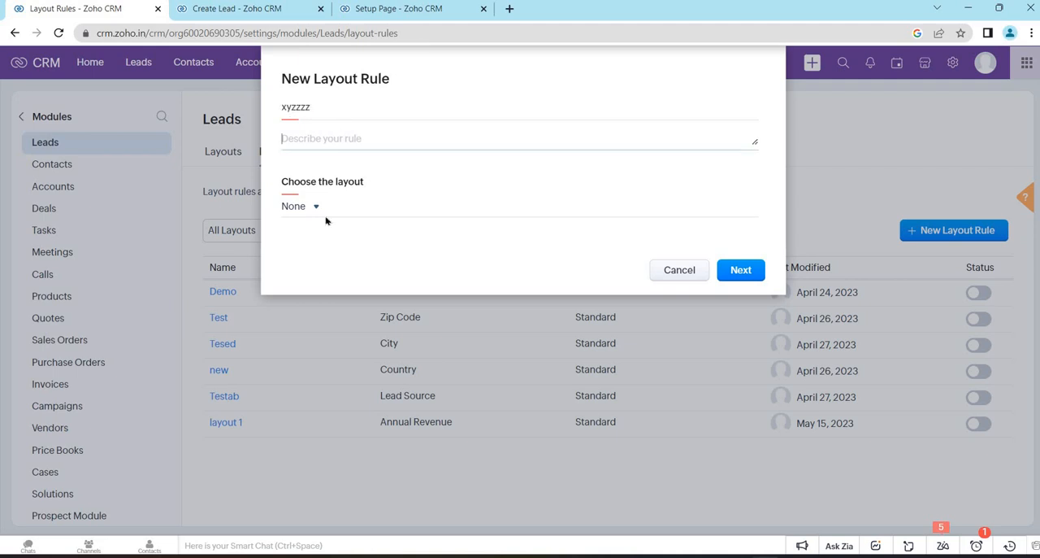
{"action": "key", "text": "ctrl+v"}
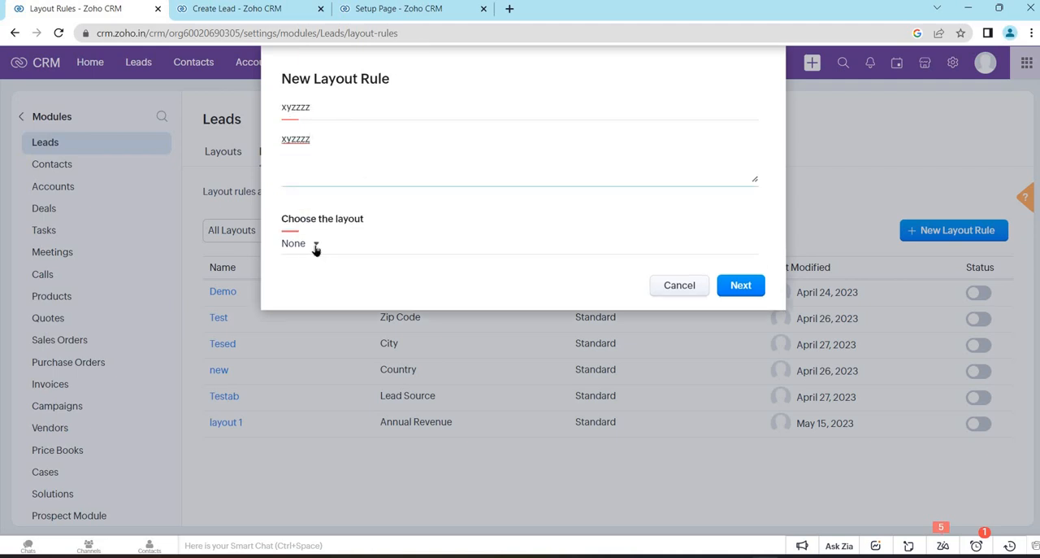
- Check the available Leads layouts in the layout editor and choose Standard as the new rule's layout
{"action": "left_click", "coordinate": [316, 246]}
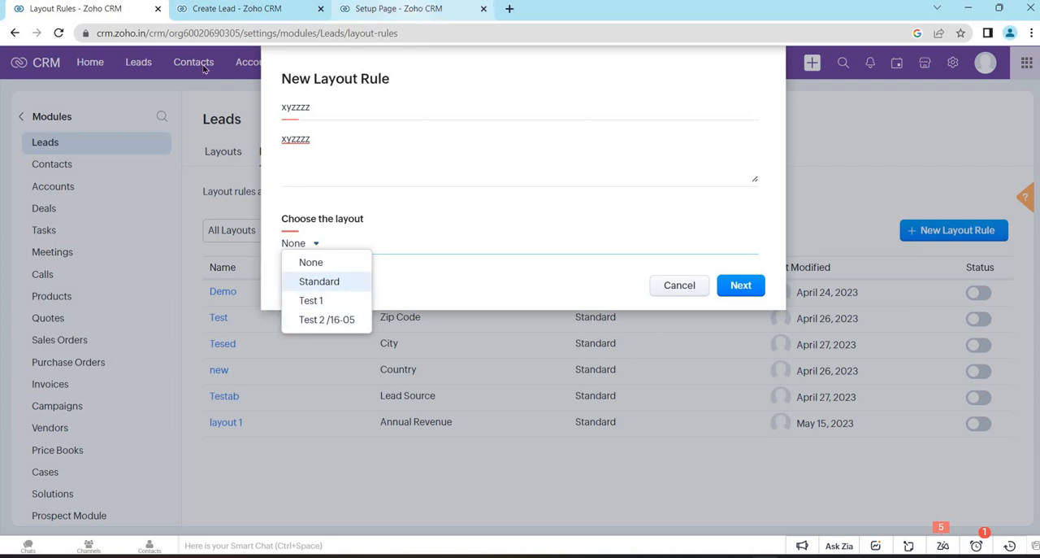
{"action": "left_click", "coordinate": [408, 9]}
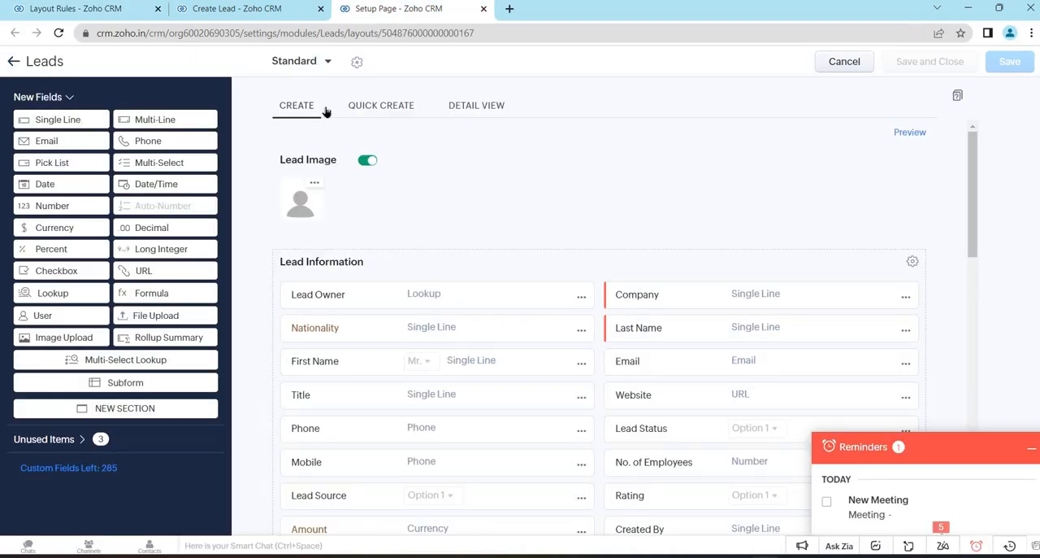
{"action": "left_click", "coordinate": [317, 70]}
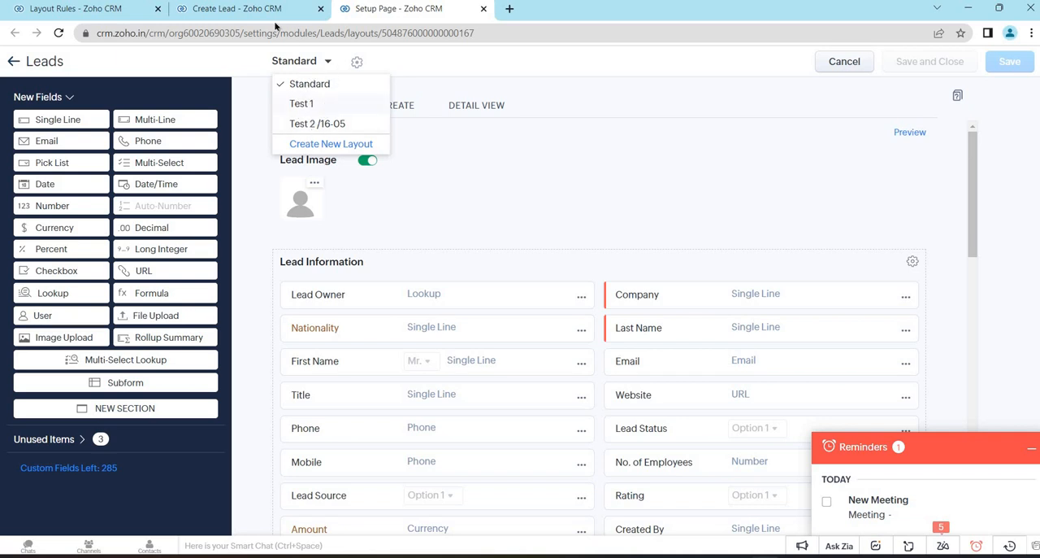
{"action": "left_click", "coordinate": [244, 9]}
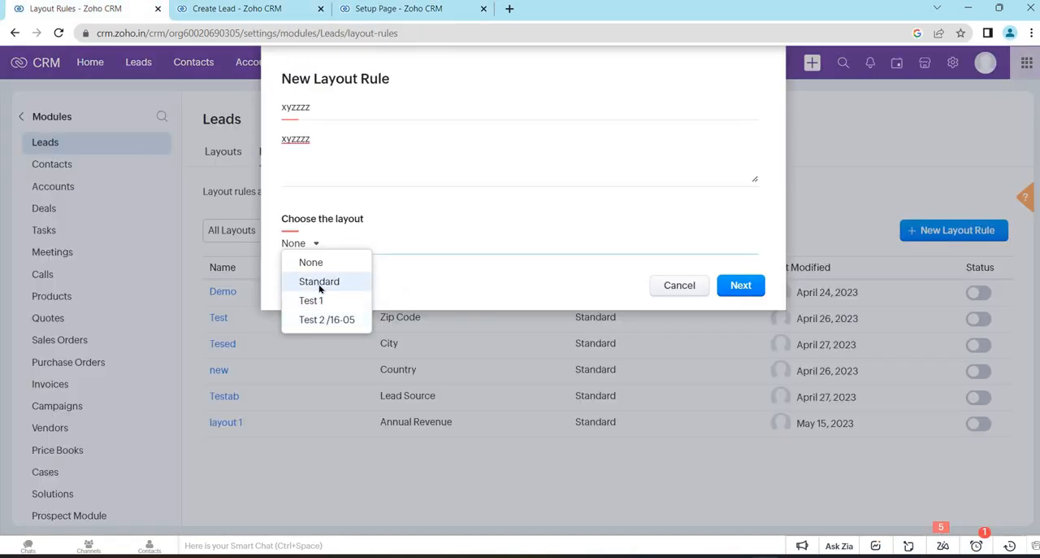
{"action": "left_click", "coordinate": [319, 283]}
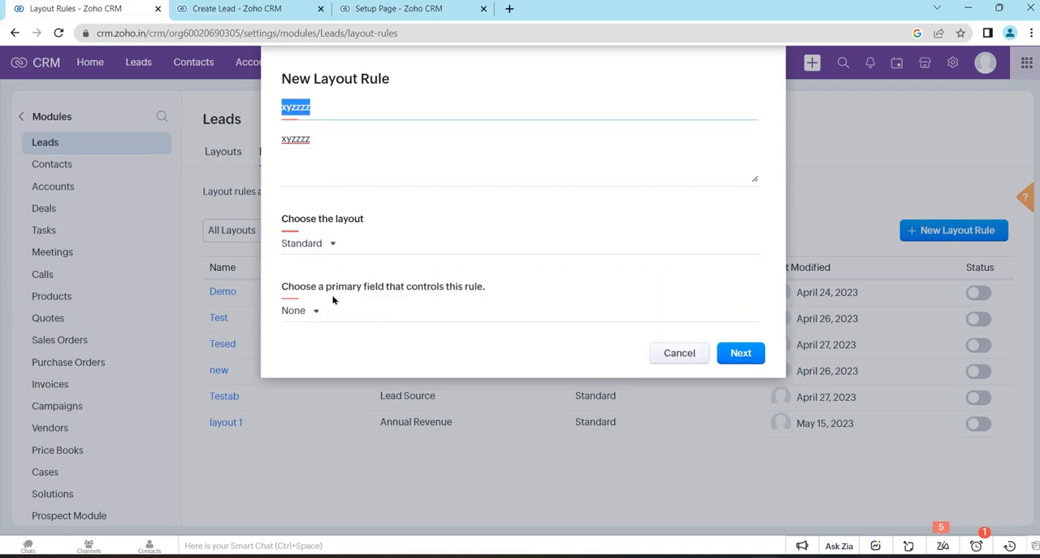
- Read the new rule's primary field prompt and examine the Lead Status field on the Create Lead form
{"action": "left_click_drag", "start_coordinate": [297, 286], "coordinate": [279, 289]}
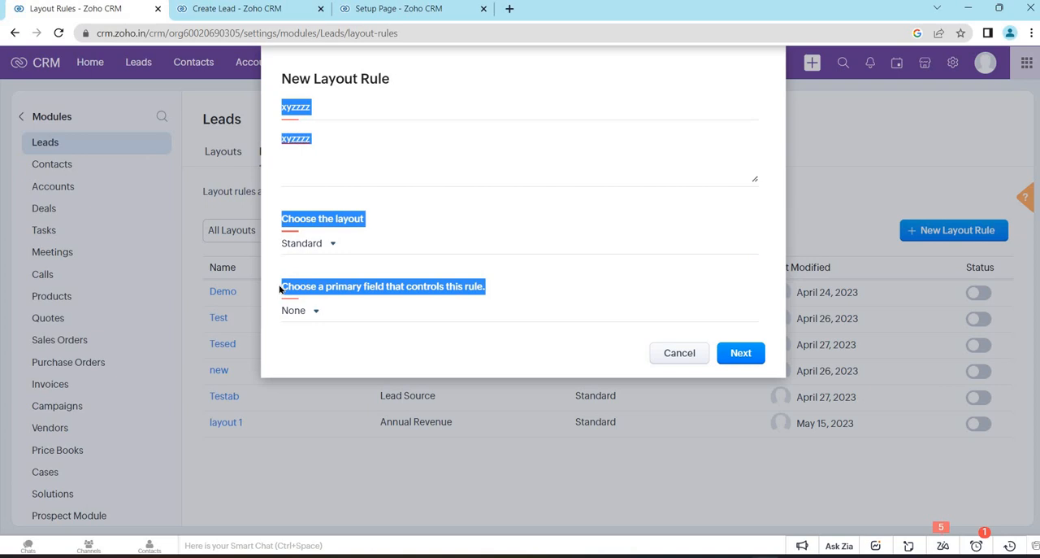
{"action": "left_click", "coordinate": [405, 298]}
{"action": "left_click_drag", "start_coordinate": [472, 284], "coordinate": [487, 287]}
{"action": "left_click", "coordinate": [486, 288]}
{"action": "key", "text": "ctrl+Tab"}
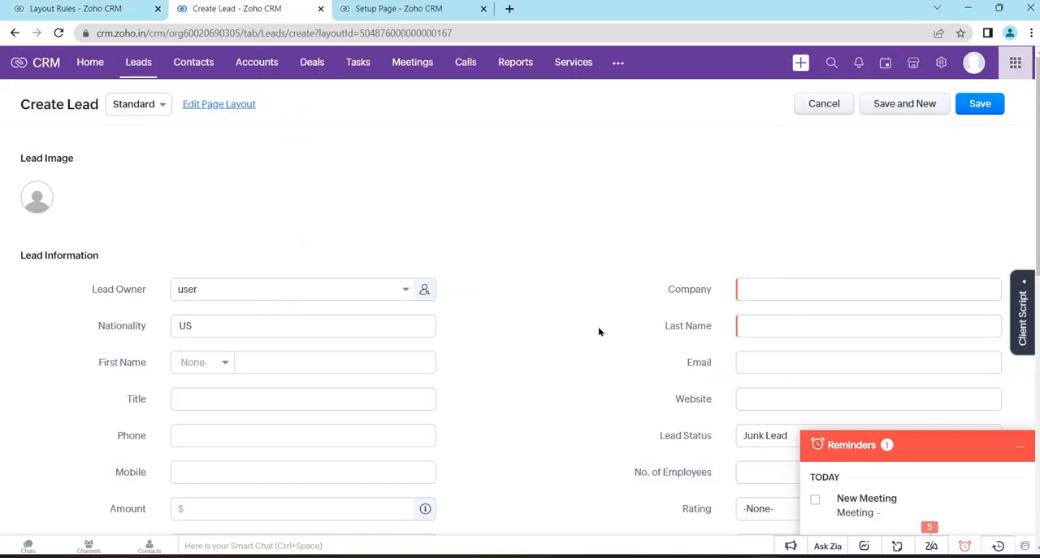
{"action": "scroll", "coordinate": [599, 331], "scroll_direction": "down", "scroll_amount": 3}
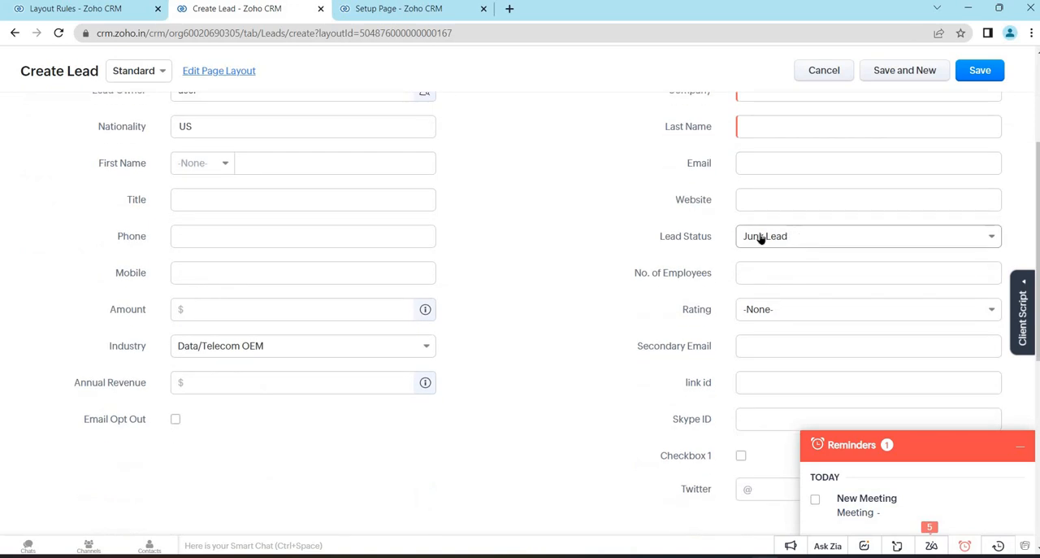
- Examine the Lead Status options on the Create Lead form alongside the new layout rule's settings
{"action": "left_click", "coordinate": [760, 236]}
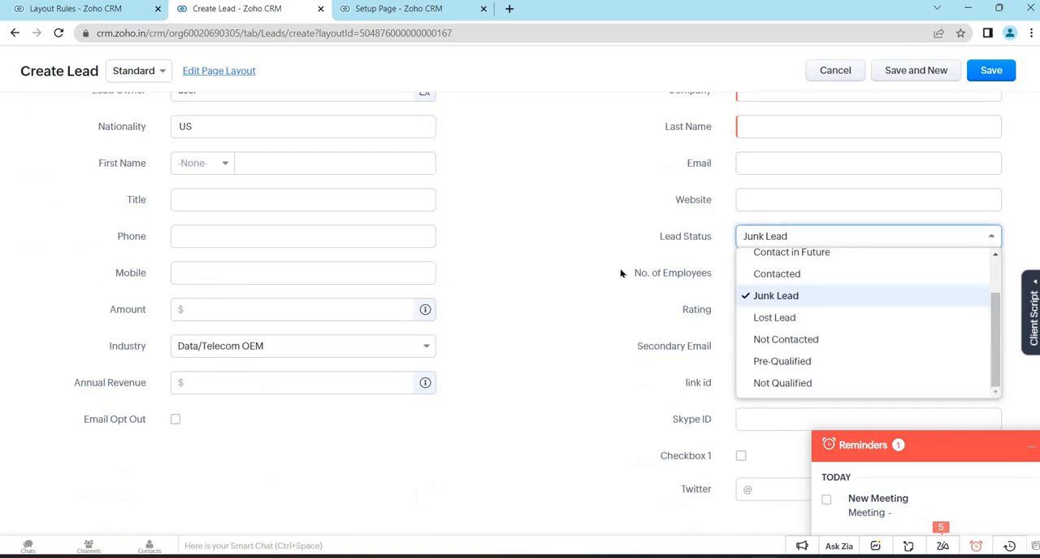
{"action": "left_click_drag", "start_coordinate": [724, 274], "coordinate": [519, 245]}
{"action": "left_click", "coordinate": [518, 245]}
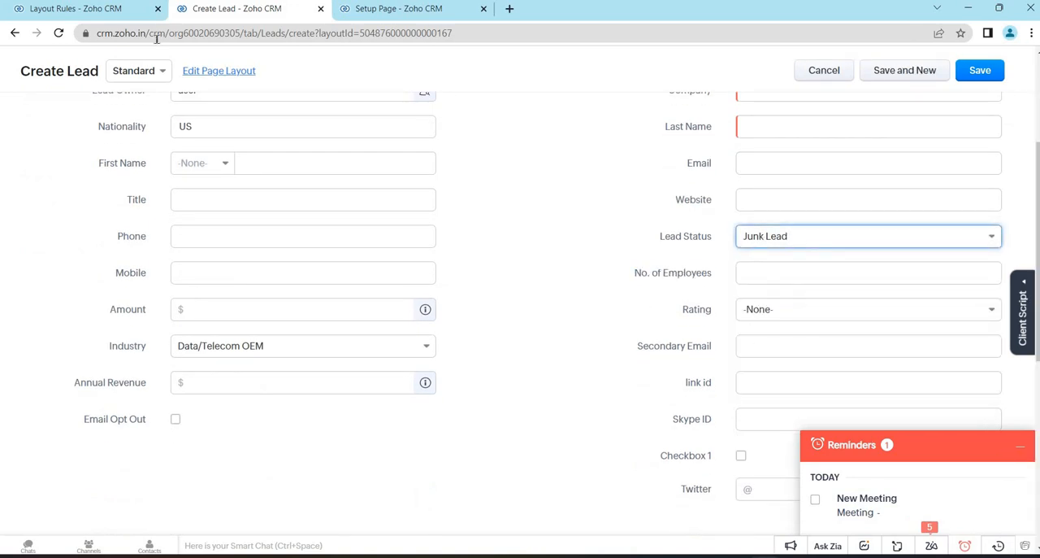
{"action": "left_click", "coordinate": [116, 8]}
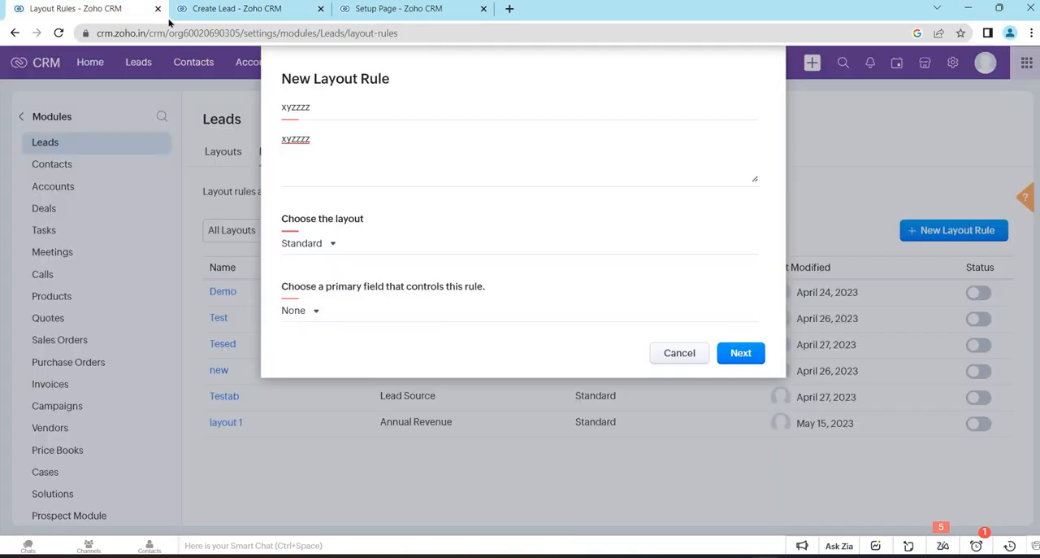
{"action": "left_click", "coordinate": [211, 10]}
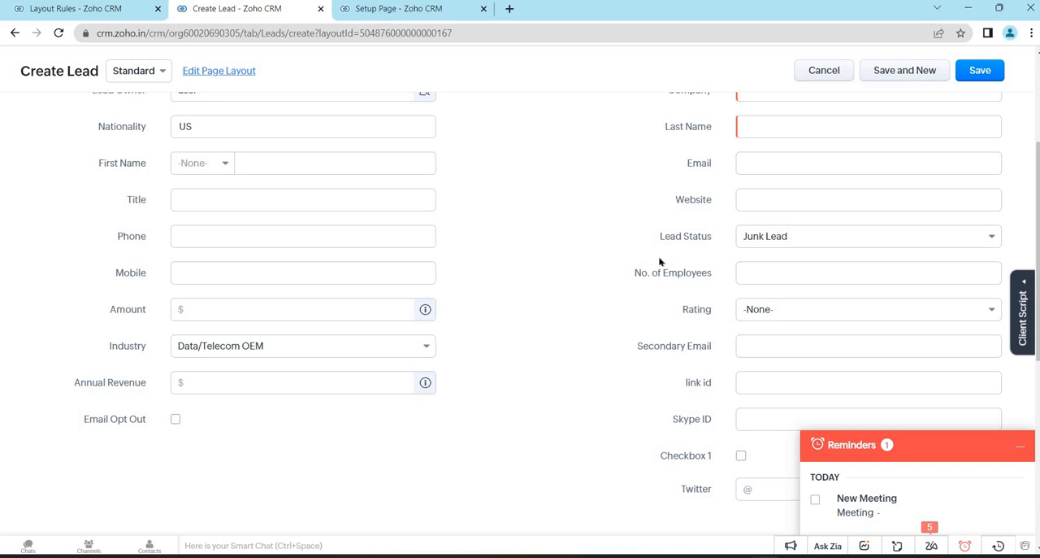
{"action": "scroll", "coordinate": [660, 261], "scroll_direction": "down", "scroll_amount": 1}
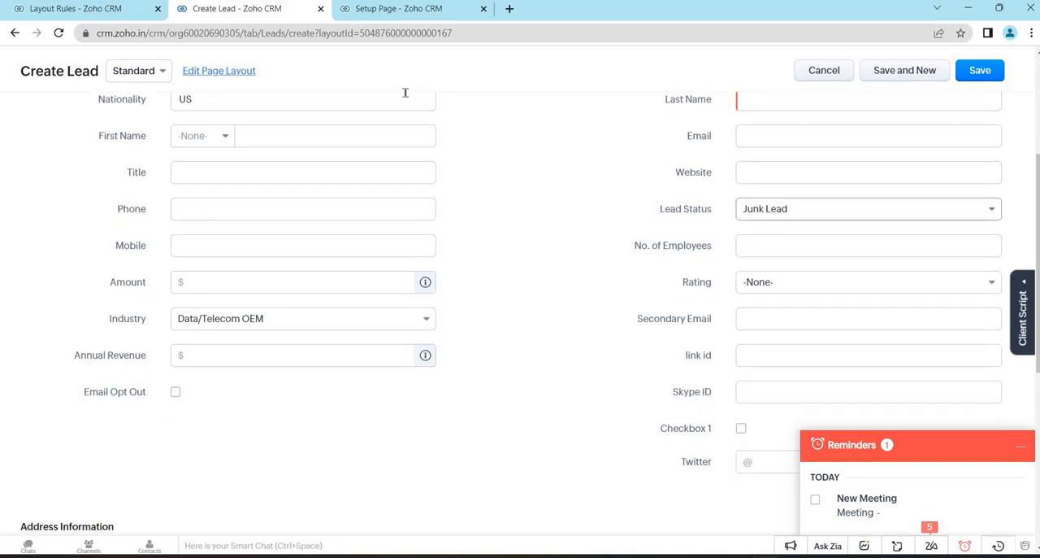
- Return to the new layout rule and choose Lead Status as the primary field that controls it
{"action": "left_click", "coordinate": [59, 9]}
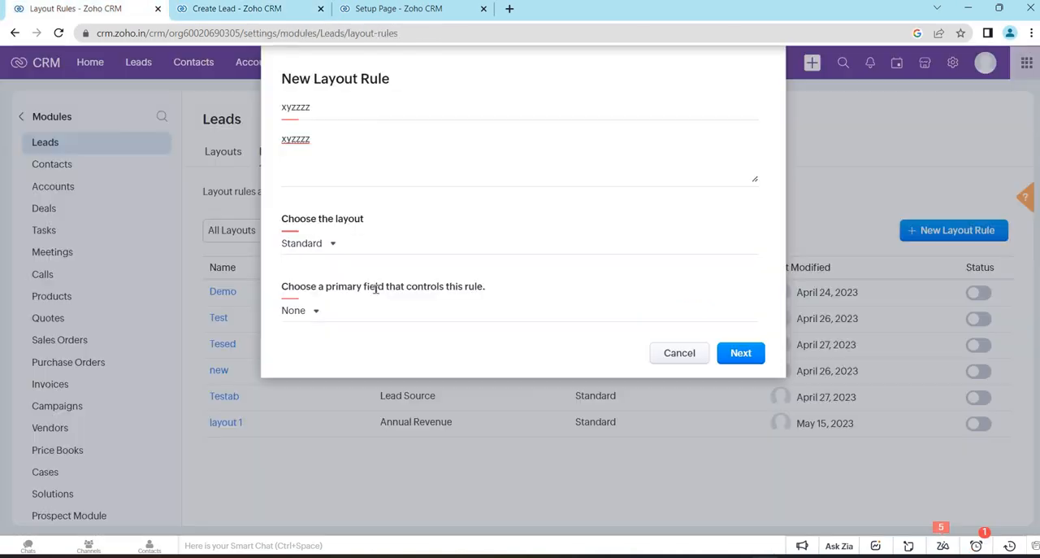
{"action": "left_click", "coordinate": [313, 311]}
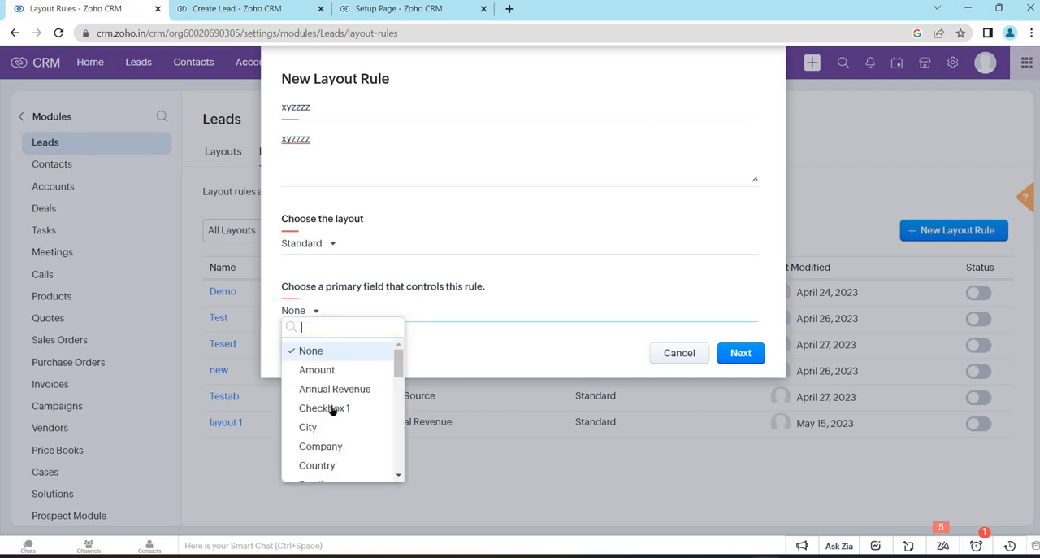
{"action": "scroll", "coordinate": [332, 407], "scroll_direction": "down", "scroll_amount": 2}
{"action": "scroll", "coordinate": [332, 409], "scroll_direction": "down", "scroll_amount": 2}
{"action": "type", "text": "lea"}
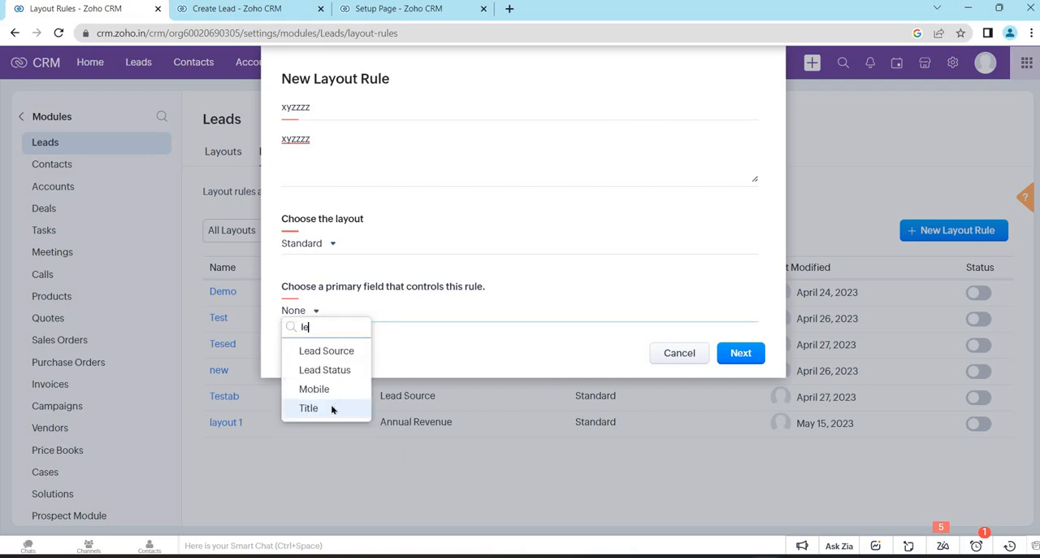
{"action": "left_click", "coordinate": [329, 371]}
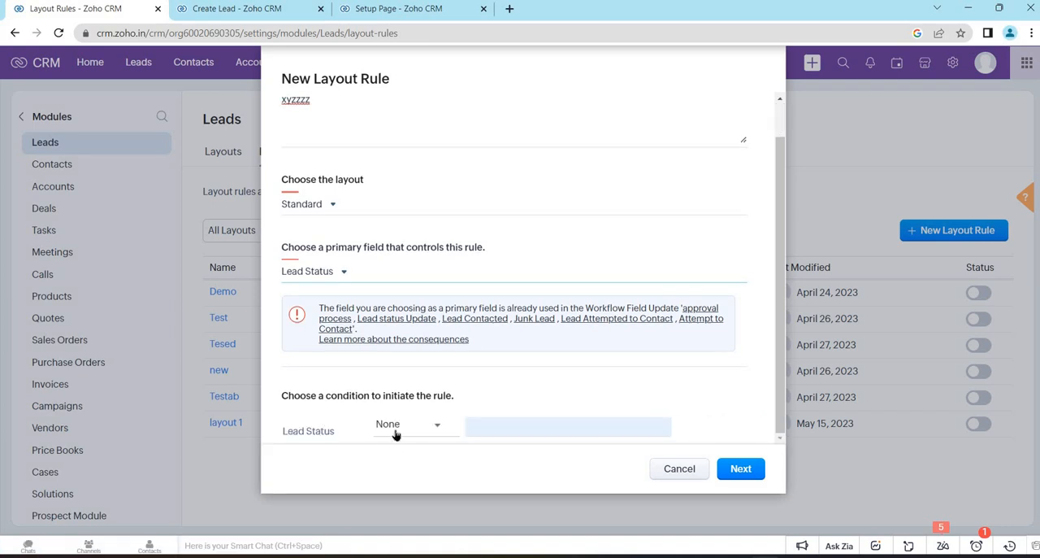
- Set the condition that initiates the rule to Lead Status is Junk Lead
{"action": "left_click", "coordinate": [419, 429]}
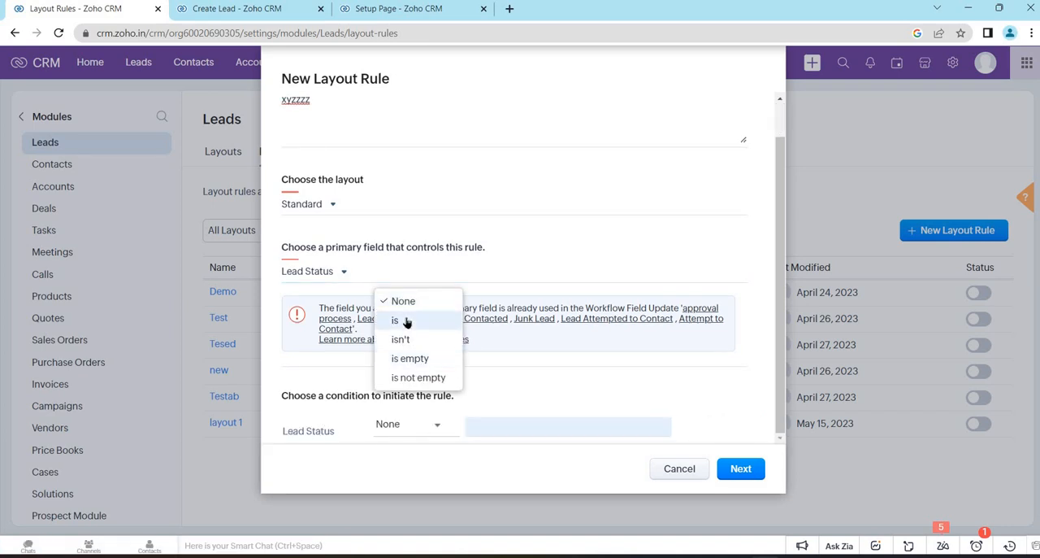
{"action": "left_click", "coordinate": [407, 321]}
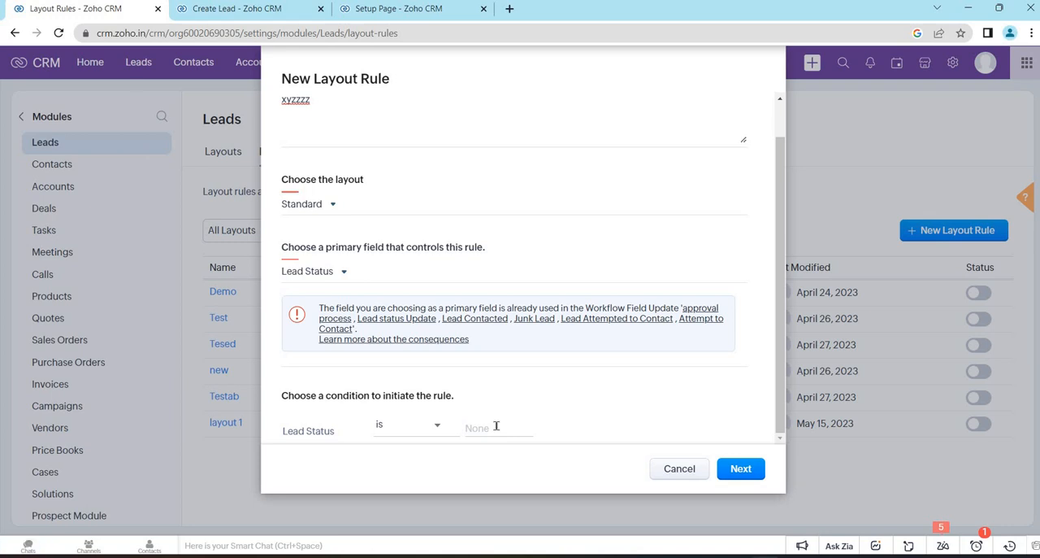
{"action": "scroll", "coordinate": [506, 347], "scroll_direction": "down", "scroll_amount": 1}
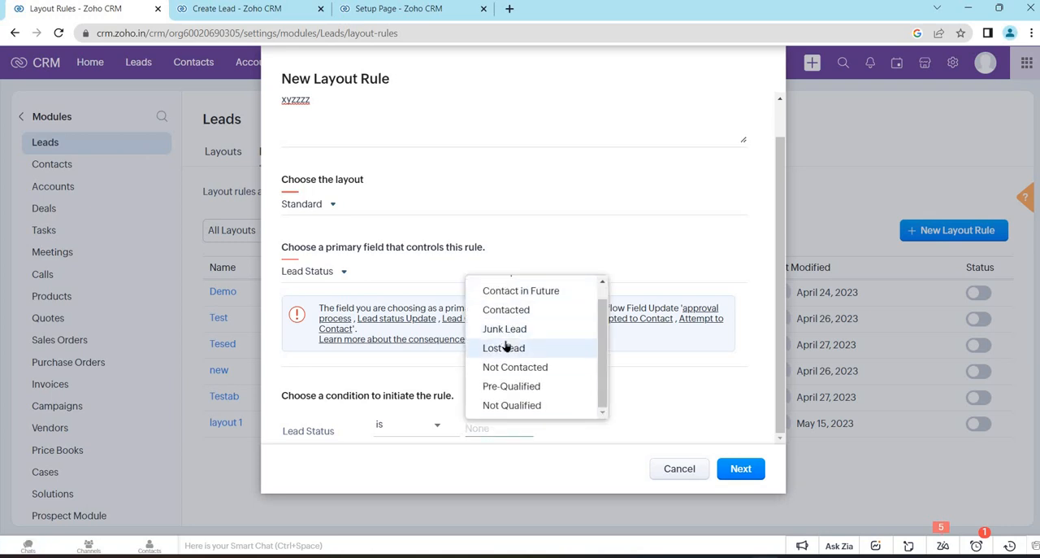
{"action": "scroll", "coordinate": [506, 347], "scroll_direction": "up", "scroll_amount": 1}
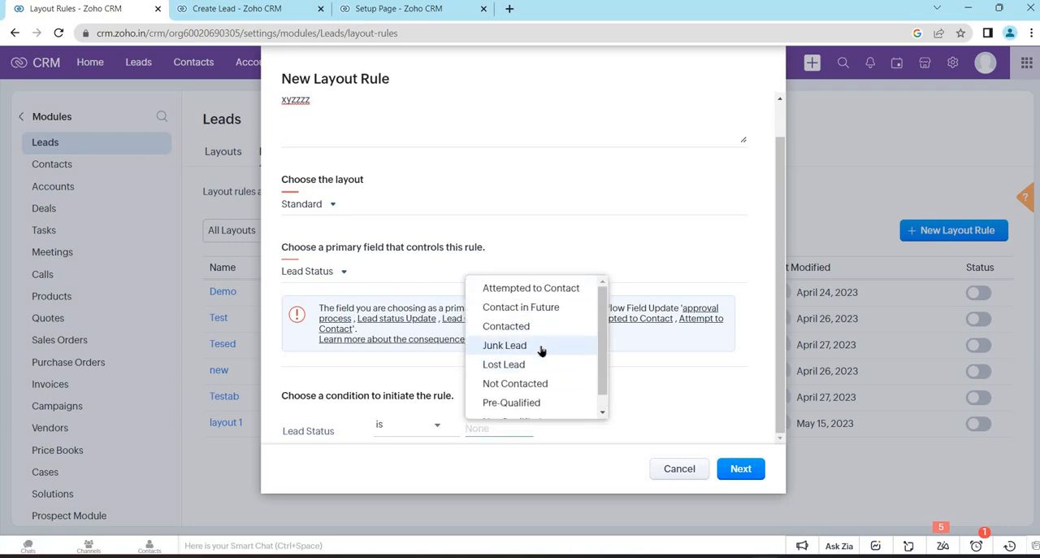
{"action": "left_click", "coordinate": [542, 350]}
{"action": "left_click", "coordinate": [440, 456]}
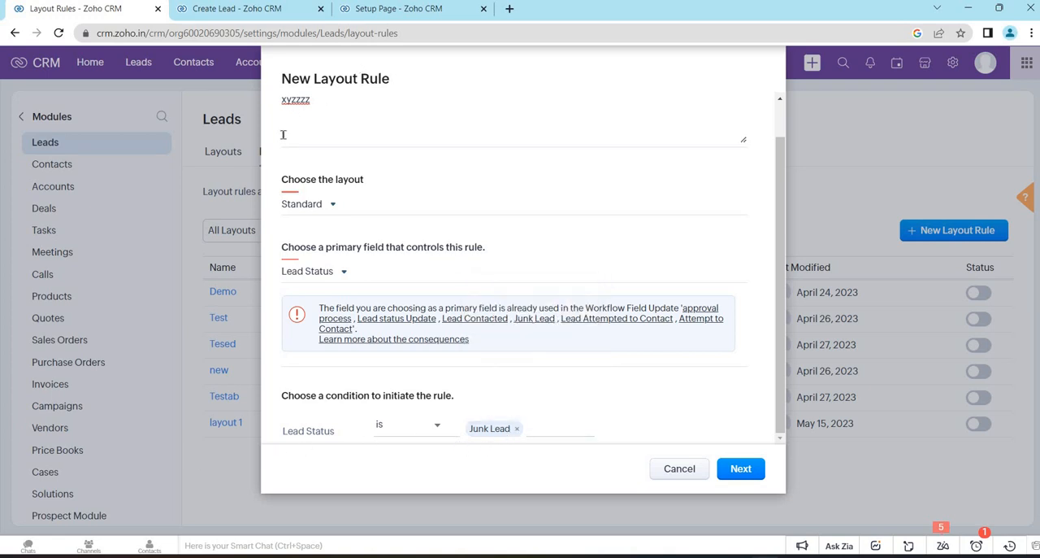
- Review the new rule's name, available layouts and primary field options, keeping Standard and Lead Status
{"action": "scroll", "coordinate": [283, 134], "scroll_direction": "up", "scroll_amount": 1}
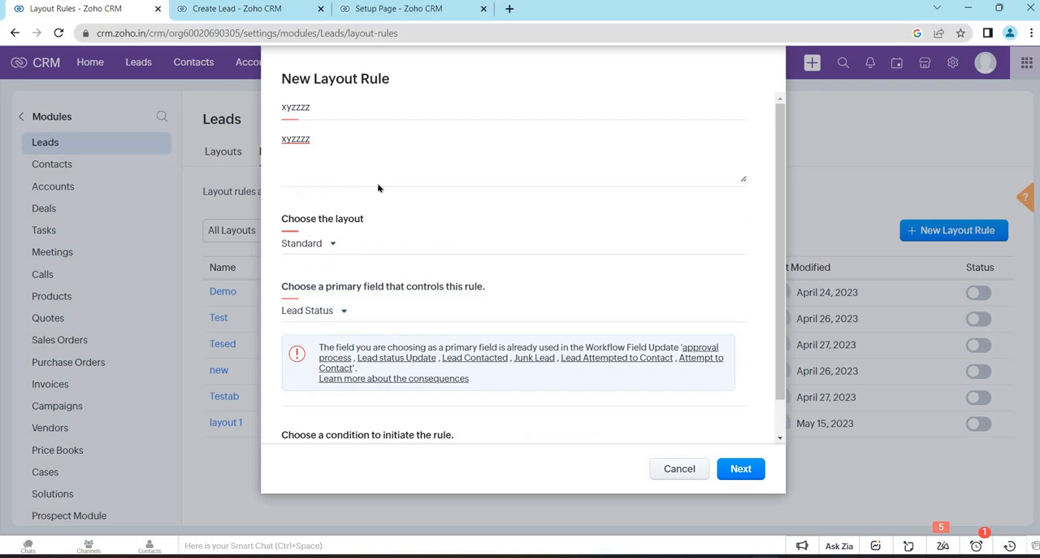
{"action": "scroll", "coordinate": [315, 190], "scroll_direction": "down", "scroll_amount": 1}
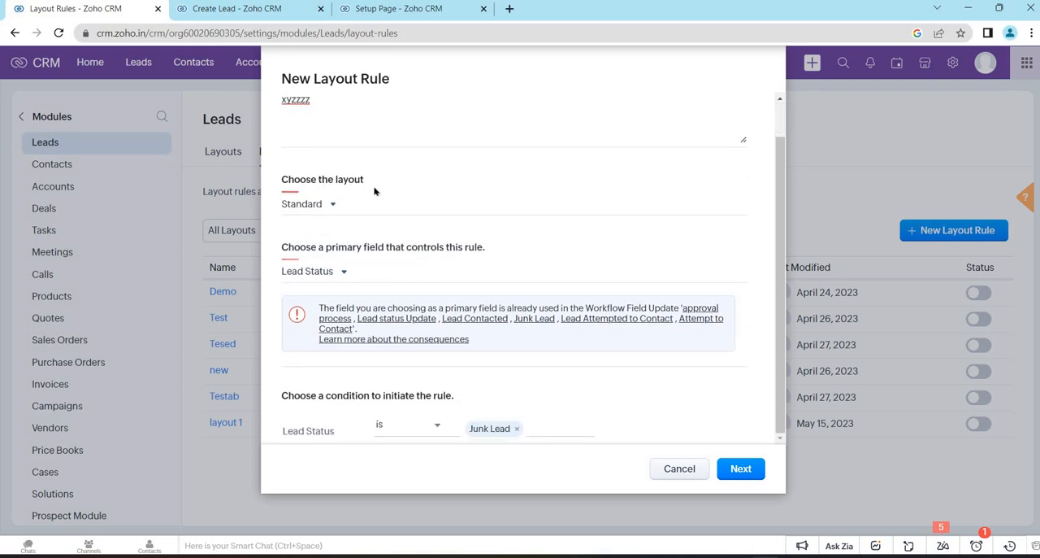
{"action": "left_click", "coordinate": [331, 210]}
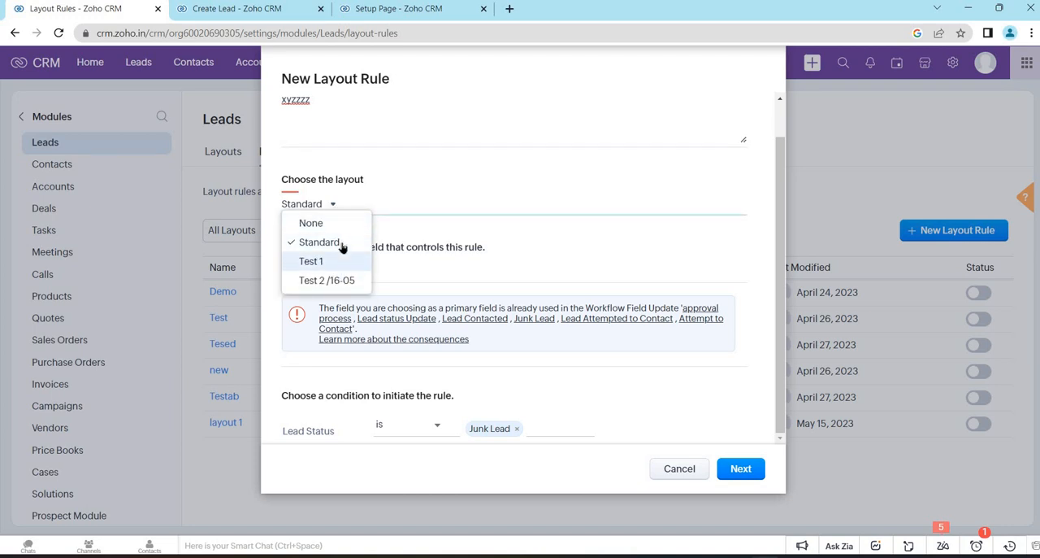
{"action": "left_click", "coordinate": [346, 286]}
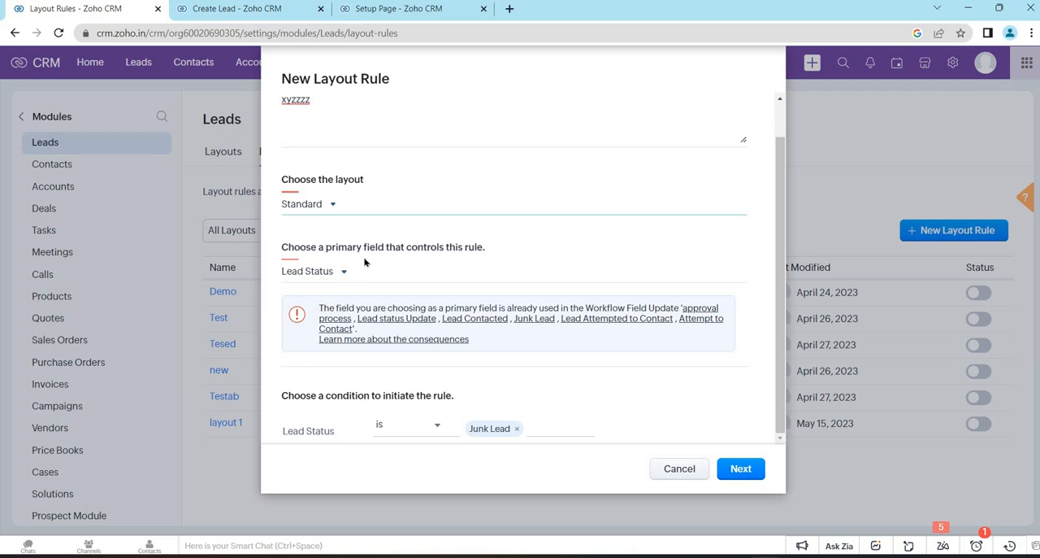
{"action": "left_click", "coordinate": [322, 207]}
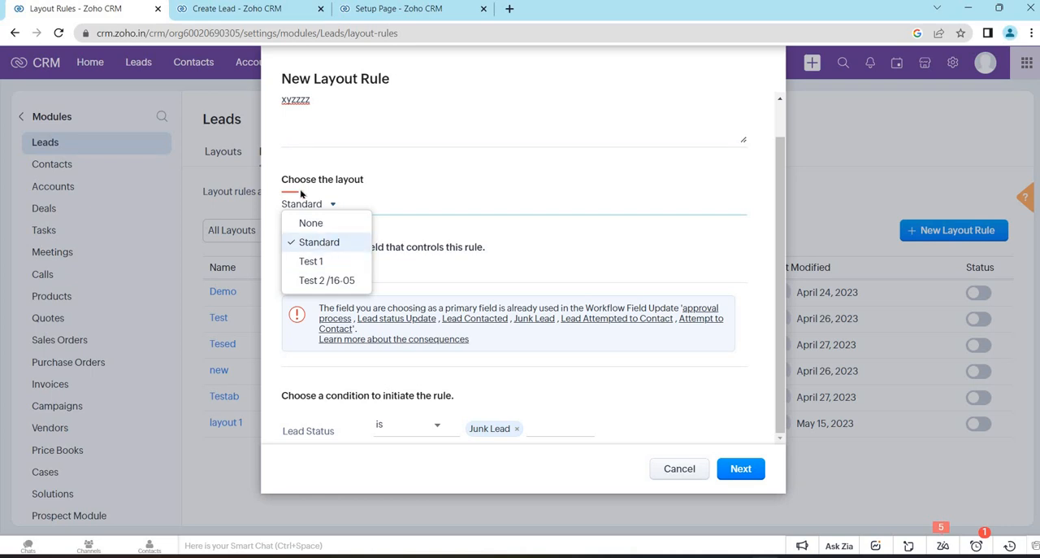
{"action": "left_click", "coordinate": [329, 234]}
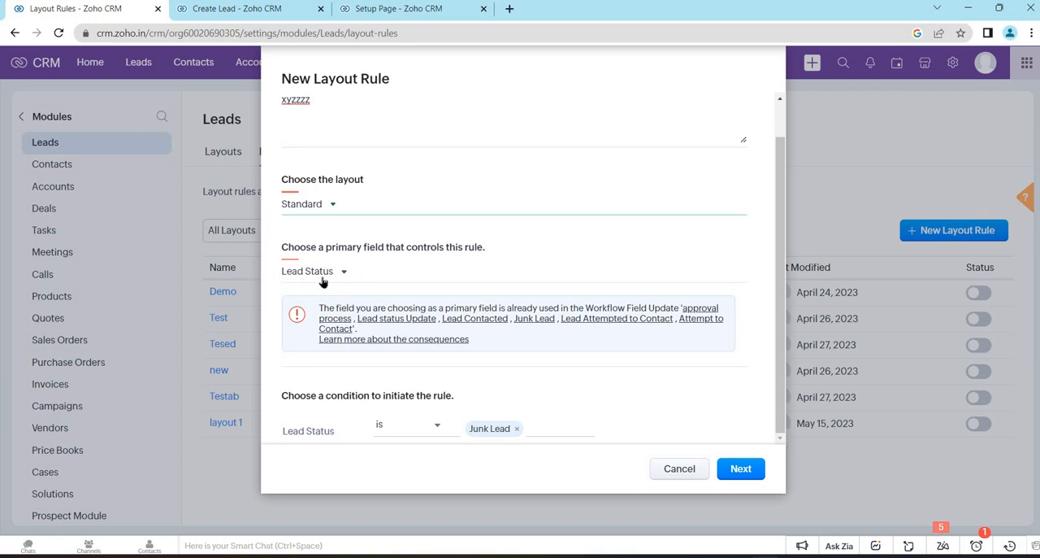
{"action": "left_click", "coordinate": [333, 274]}
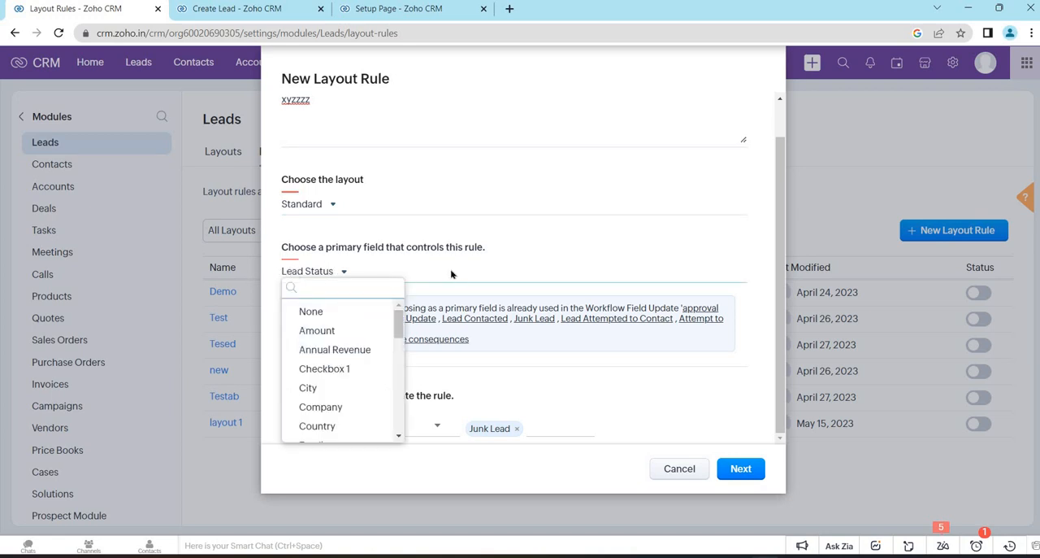
{"action": "left_click", "coordinate": [392, 453]}
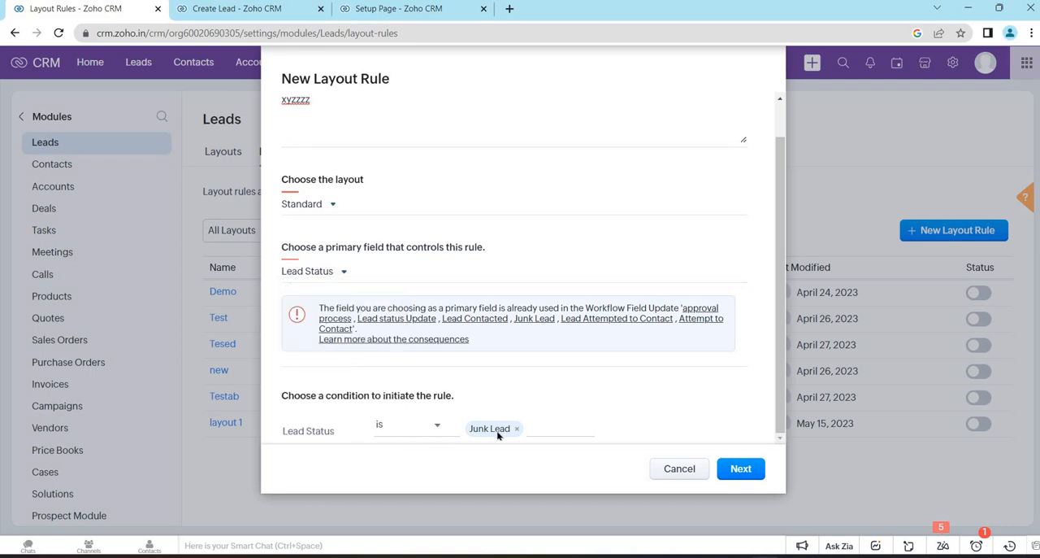
- Proceed to the rule's flow, check its Lead Status condition and open the list of actions it can trigger
{"action": "left_click", "coordinate": [739, 469]}
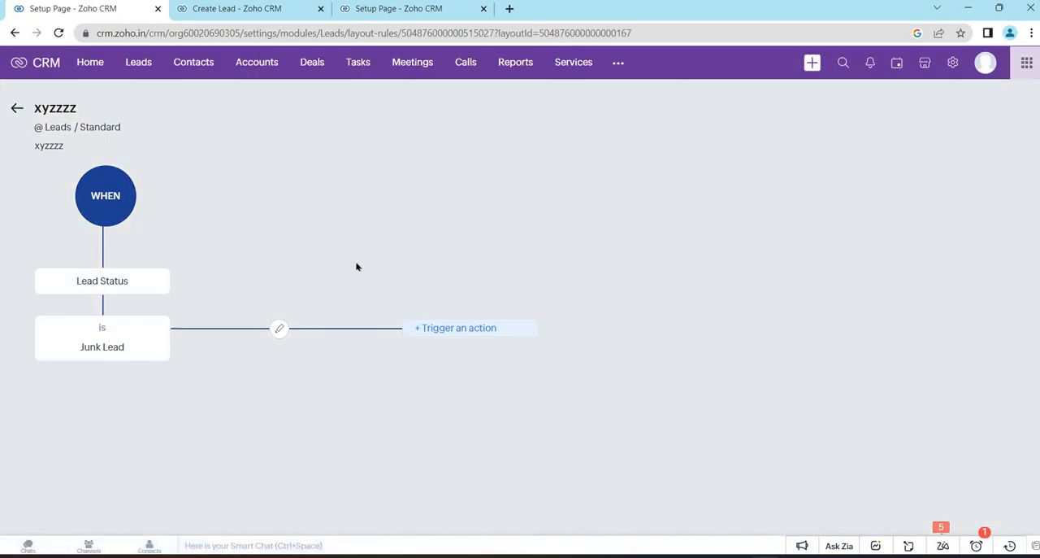
{"action": "triple_click", "coordinate": [148, 280]}
{"action": "triple_click", "coordinate": [140, 329]}
{"action": "triple_click", "coordinate": [140, 356]}
{"action": "left_click", "coordinate": [130, 229]}
{"action": "left_click", "coordinate": [454, 330]}
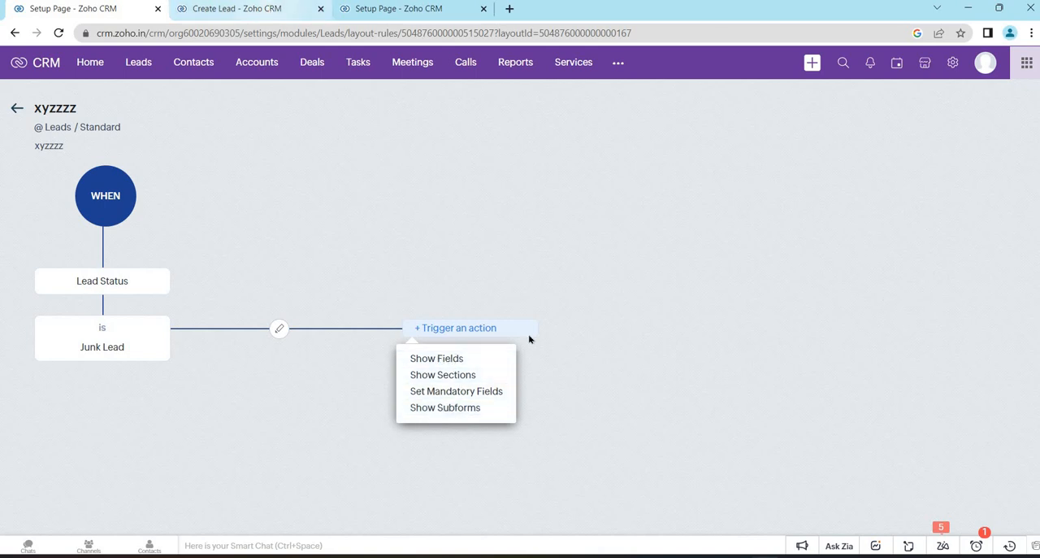
- Examine the No. of Employees field below Lead Status on the Create Lead form, then return to the rule's actions
{"action": "left_click", "coordinate": [237, 9]}
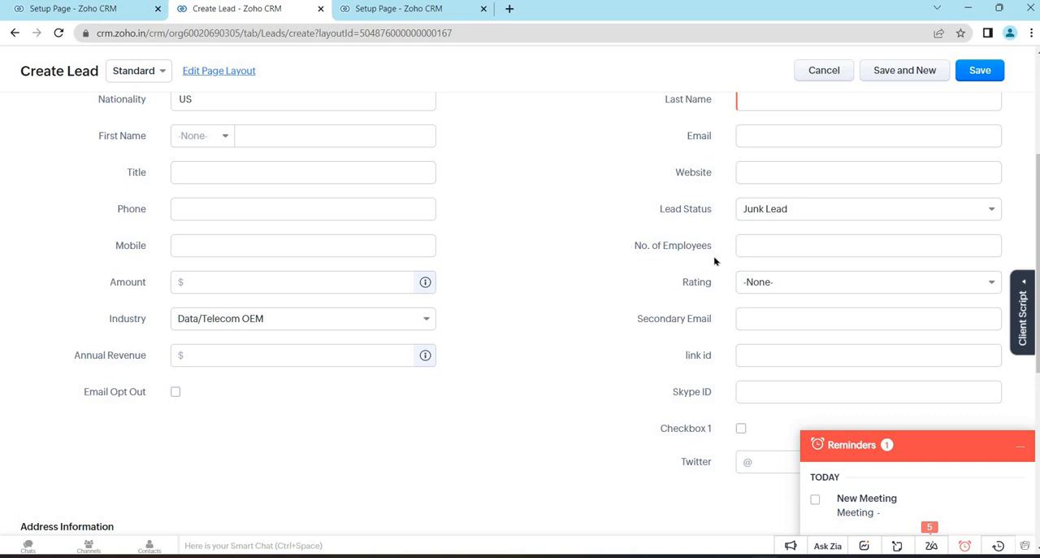
{"action": "left_click_drag", "start_coordinate": [635, 246], "coordinate": [712, 246]}
{"action": "left_click", "coordinate": [657, 211]}
{"action": "left_click_drag", "start_coordinate": [635, 246], "coordinate": [722, 250]}
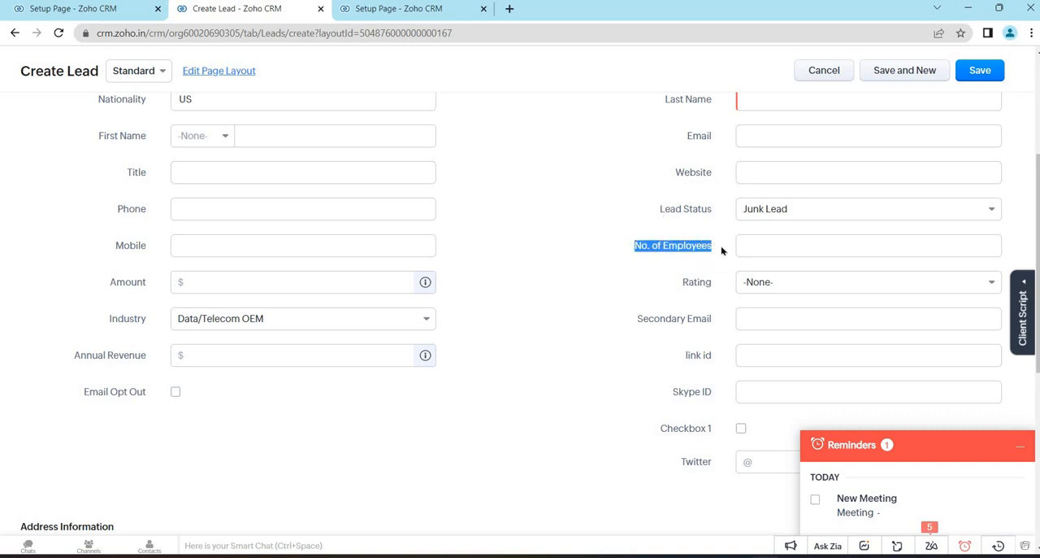
{"action": "left_click", "coordinate": [722, 251]}
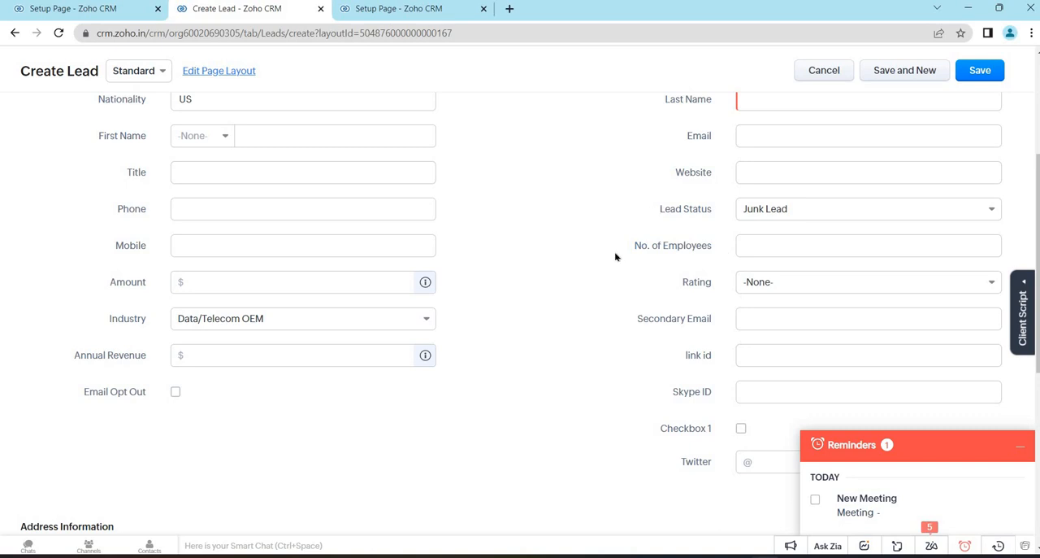
{"action": "left_click", "coordinate": [77, 11]}
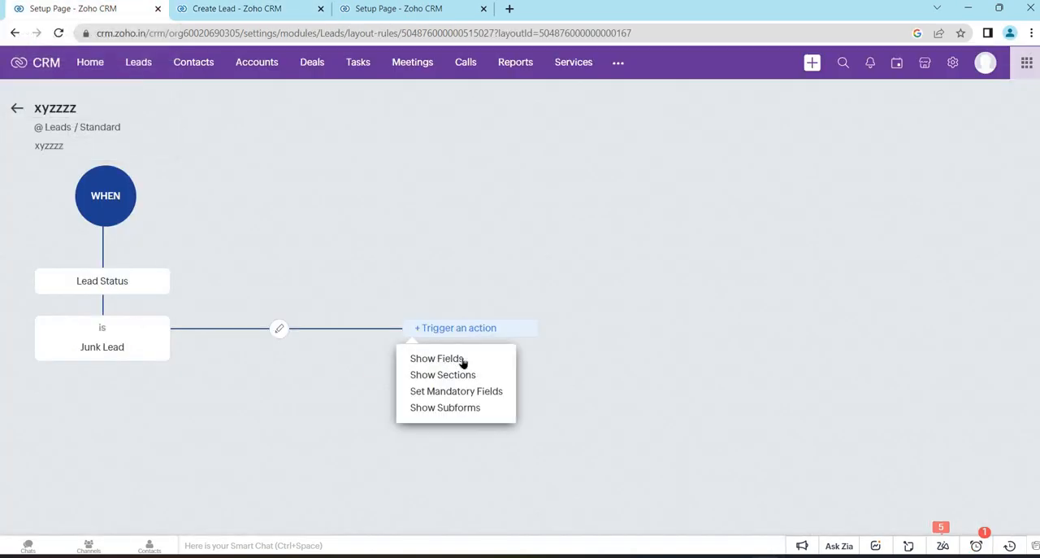
- Examine the Address Information section and its fields on the Create Lead form, then return to the rule's actions
{"action": "left_click", "coordinate": [235, 9]}
{"action": "scroll", "coordinate": [47, 380], "scroll_direction": "down", "scroll_amount": 2}
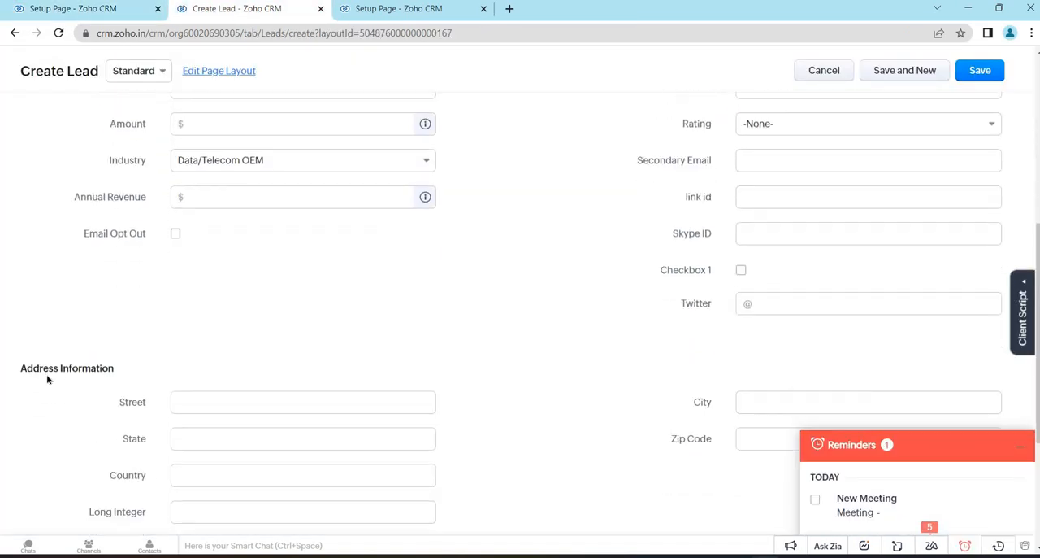
{"action": "triple_click", "coordinate": [166, 385]}
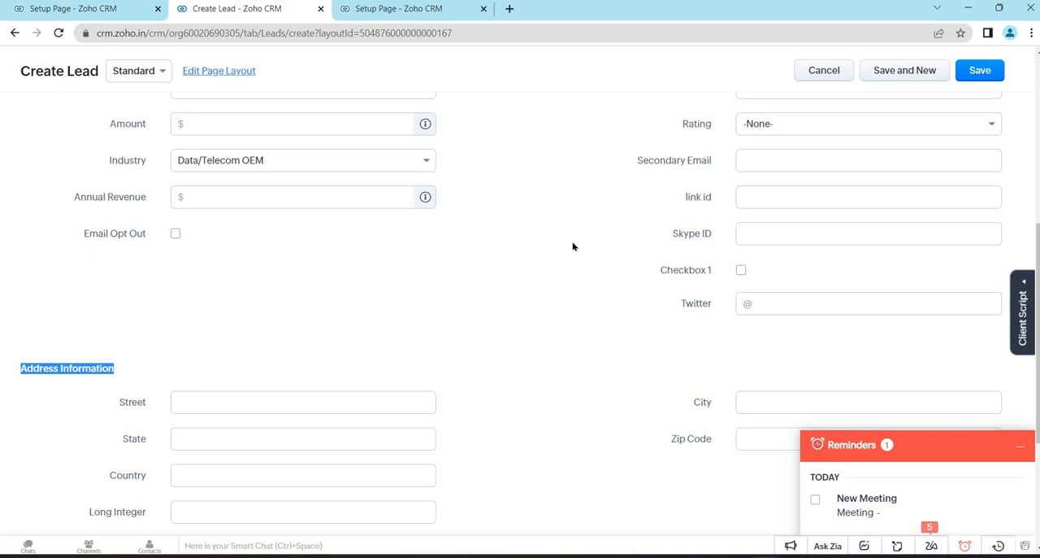
{"action": "left_click", "coordinate": [573, 246]}
{"action": "scroll", "coordinate": [813, 244], "scroll_direction": "up", "scroll_amount": 2}
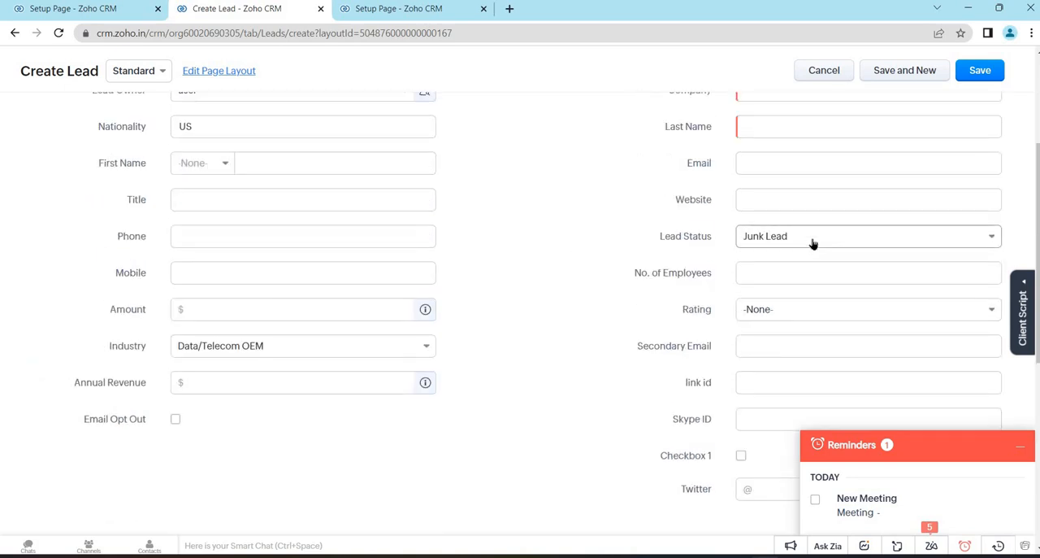
{"action": "scroll", "coordinate": [554, 306], "scroll_direction": "down", "scroll_amount": 3}
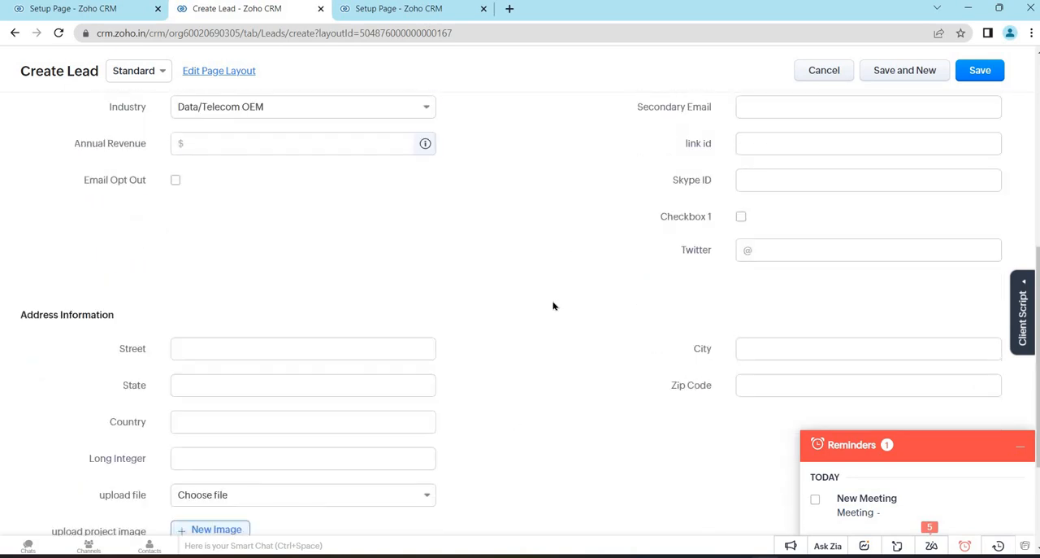
{"action": "scroll", "coordinate": [248, 459], "scroll_direction": "down", "scroll_amount": 1}
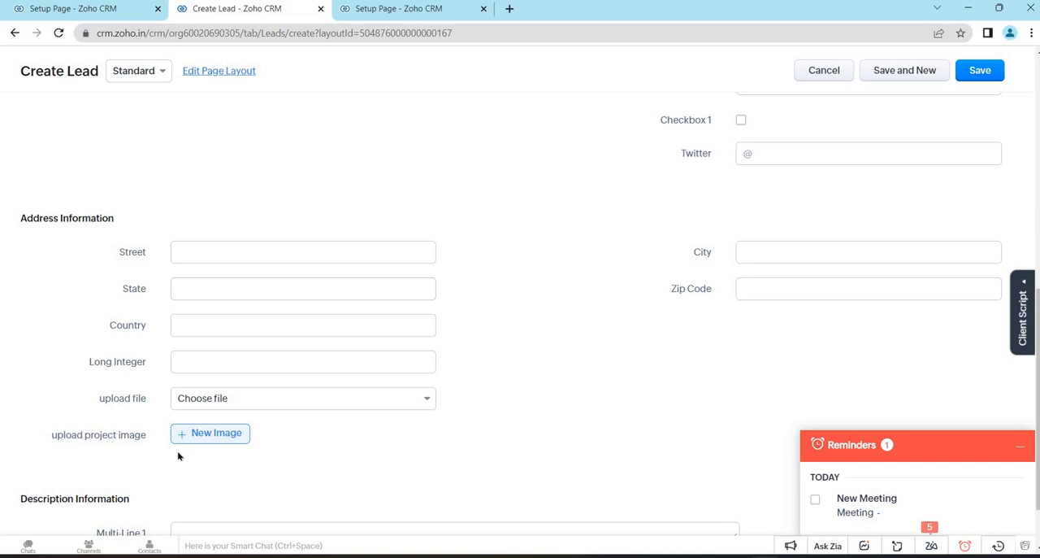
{"action": "left_click_drag", "start_coordinate": [178, 456], "coordinate": [57, 434]}
{"action": "left_click", "coordinate": [171, 138]}
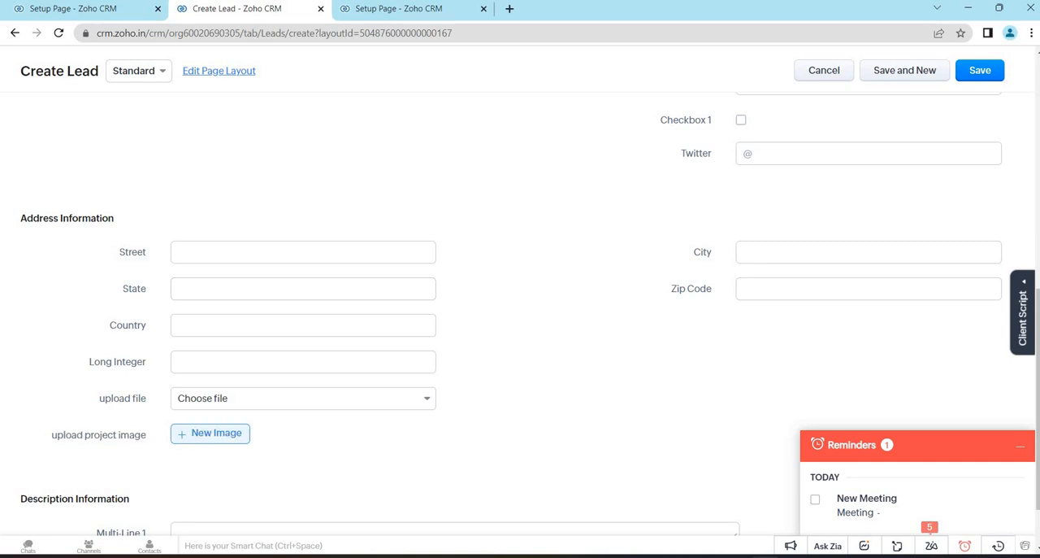
{"action": "left_click", "coordinate": [109, 9]}
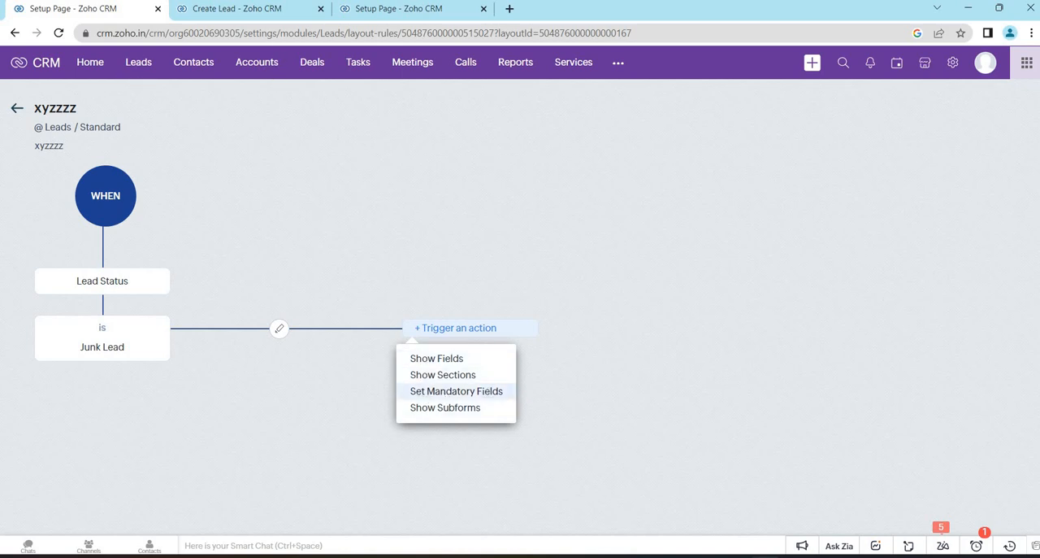
- Check the Lead Status choices and the No. of Employees field on the Create Lead form, then return to the rule's actions
{"action": "left_click", "coordinate": [236, 9]}
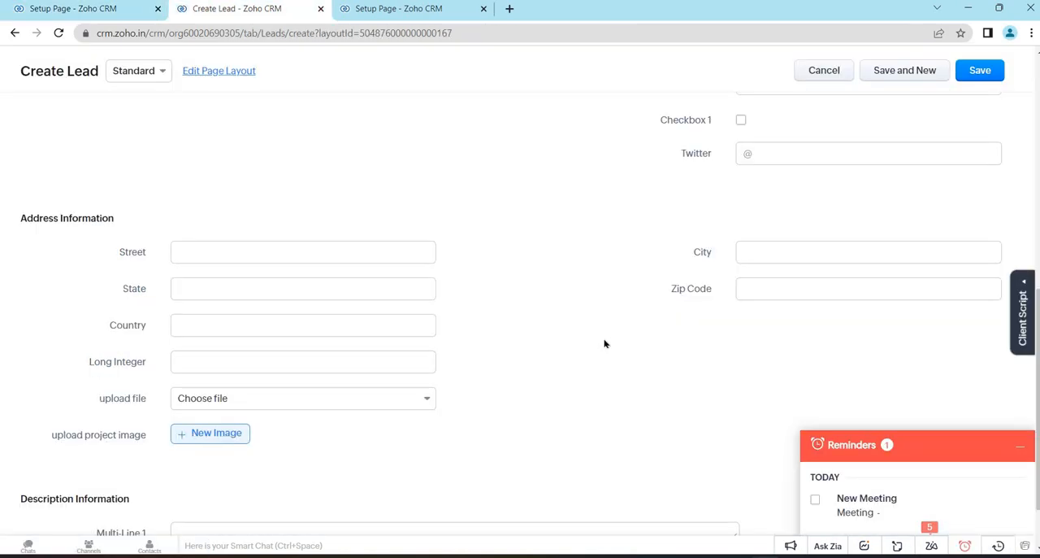
{"action": "scroll", "coordinate": [773, 246], "scroll_direction": "up", "scroll_amount": 5}
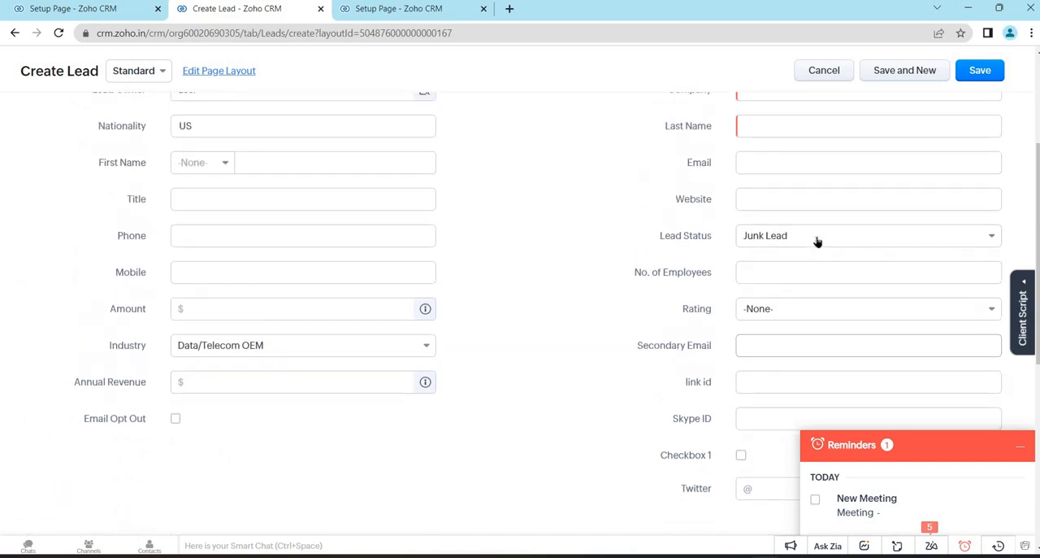
{"action": "left_click", "coordinate": [815, 237]}
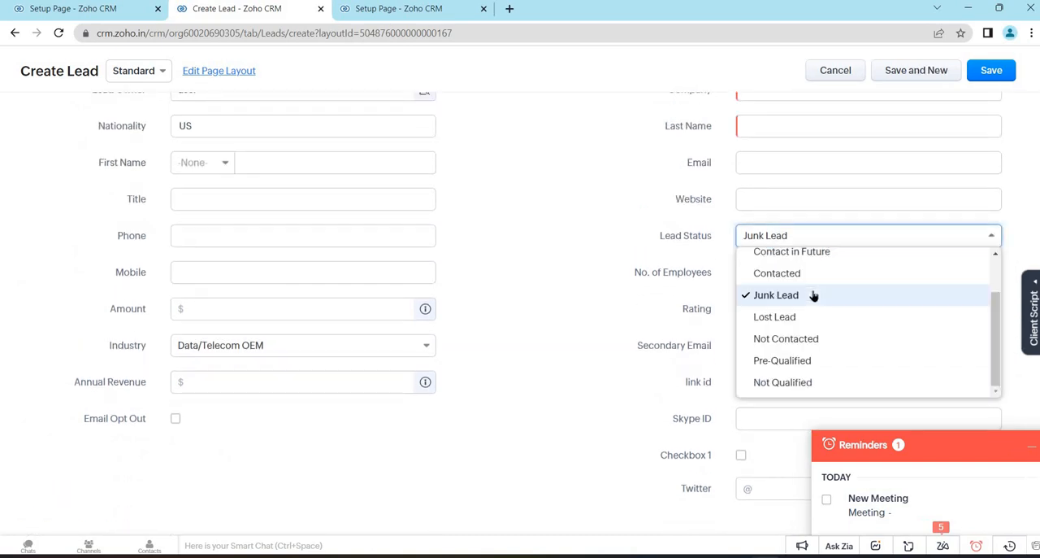
{"action": "left_click", "coordinate": [615, 275]}
{"action": "triple_click", "coordinate": [719, 280]}
{"action": "left_click", "coordinate": [628, 283]}
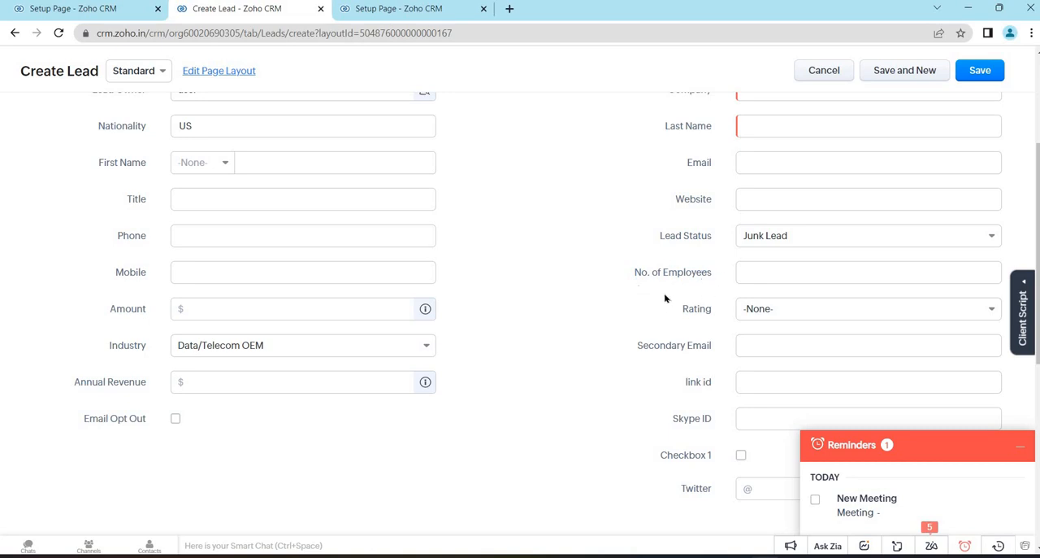
{"action": "scroll", "coordinate": [665, 298], "scroll_direction": "up", "scroll_amount": 2}
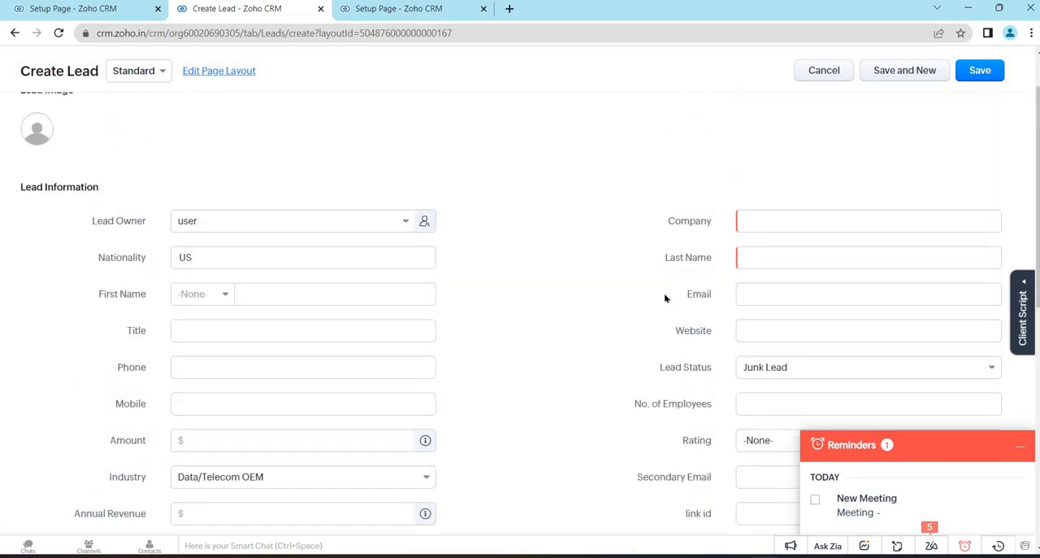
{"action": "scroll", "coordinate": [665, 298], "scroll_direction": "down", "scroll_amount": 2}
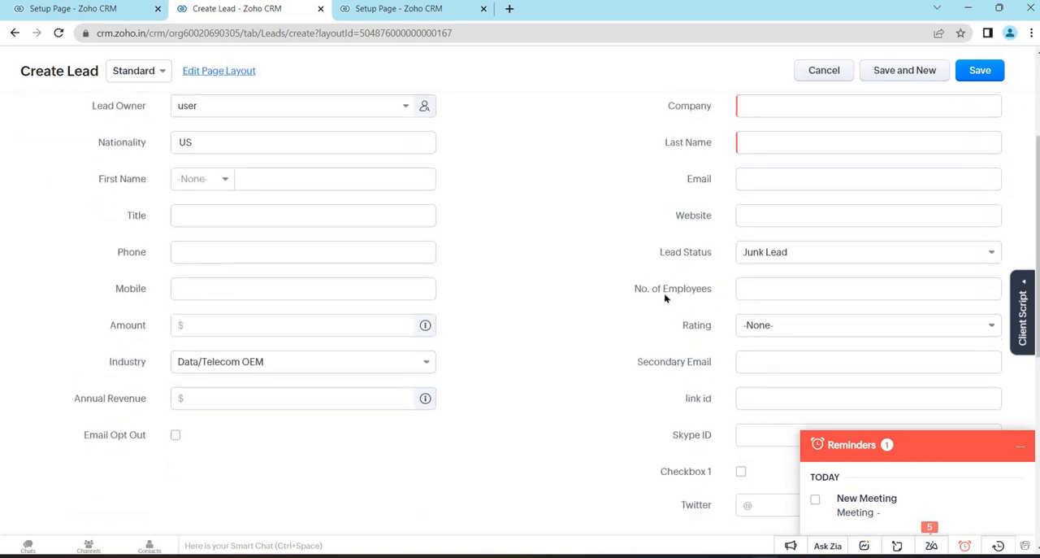
{"action": "triple_click", "coordinate": [714, 286]}
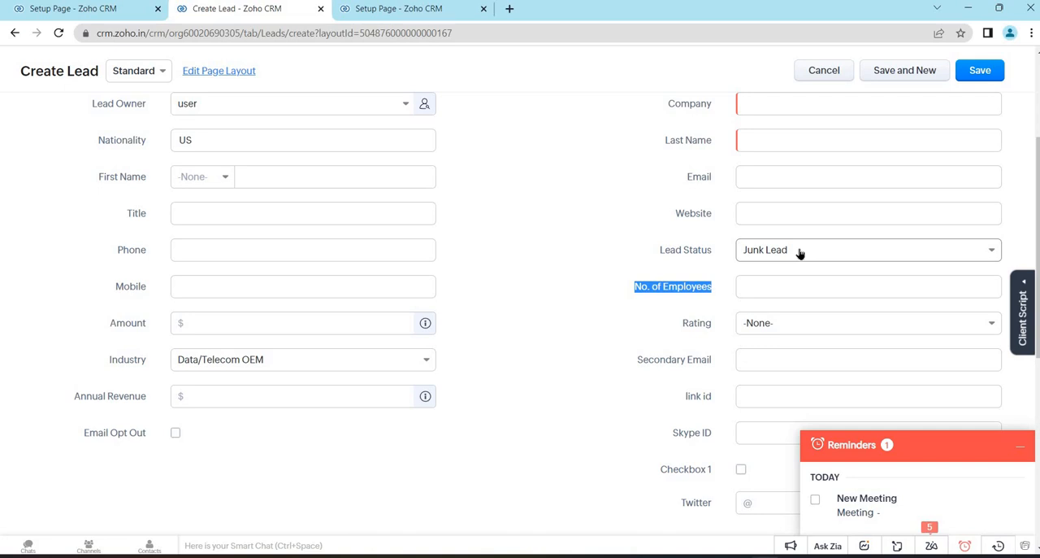
{"action": "left_click", "coordinate": [630, 292]}
{"action": "triple_click", "coordinate": [725, 302]}
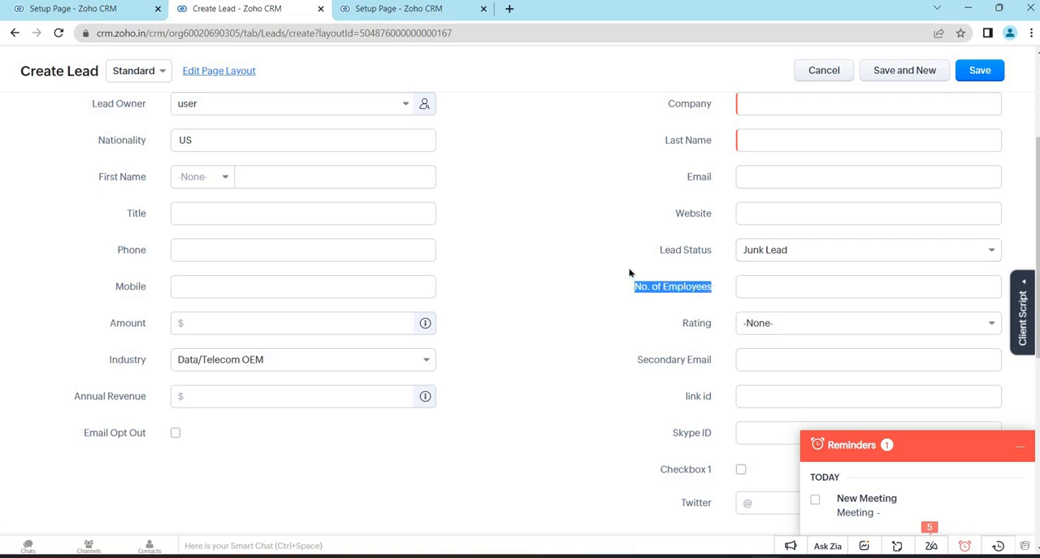
{"action": "left_click", "coordinate": [89, 10]}
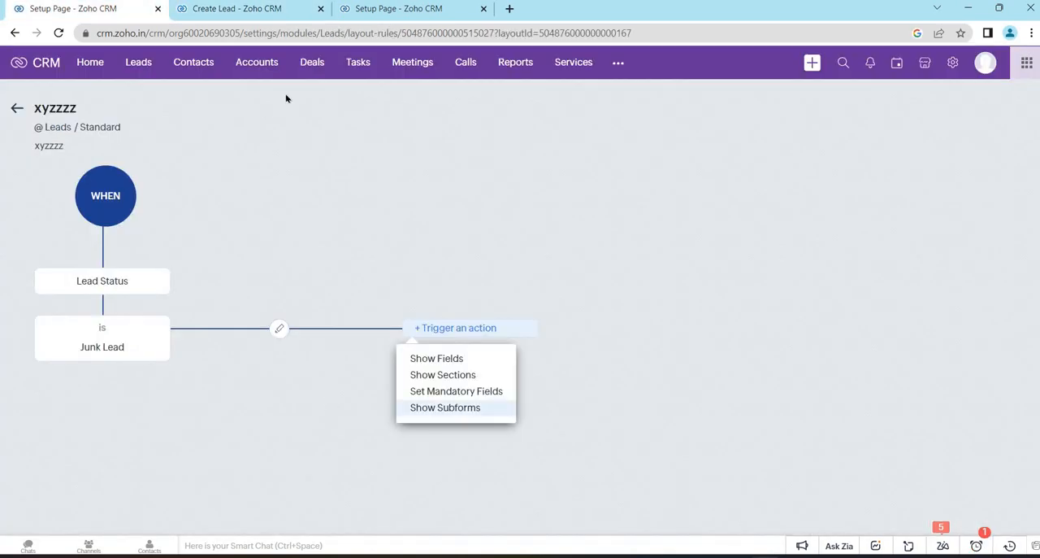
- Look through the whole Create Lead form for subforms, then go back to the rule's list of actions
{"action": "left_click", "coordinate": [246, 12]}
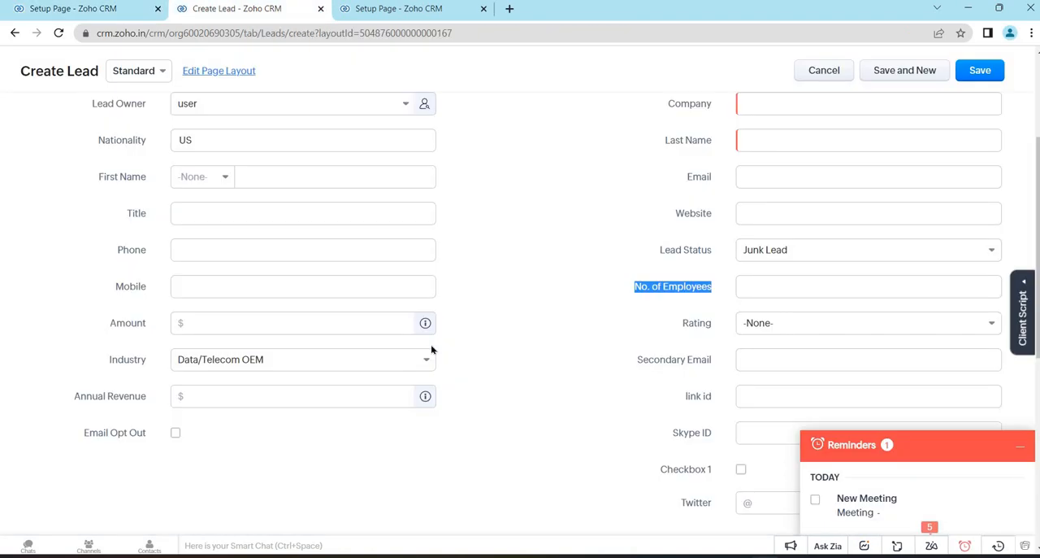
{"action": "scroll", "coordinate": [432, 347], "scroll_direction": "down", "scroll_amount": 5}
{"action": "scroll", "coordinate": [431, 347], "scroll_direction": "up", "scroll_amount": 5}
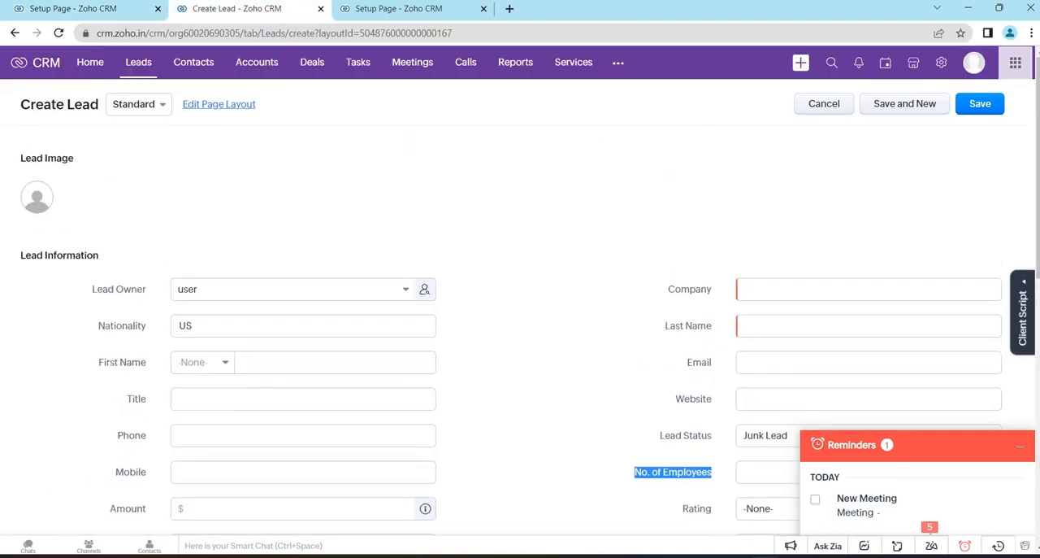
{"action": "left_click", "coordinate": [44, 7]}
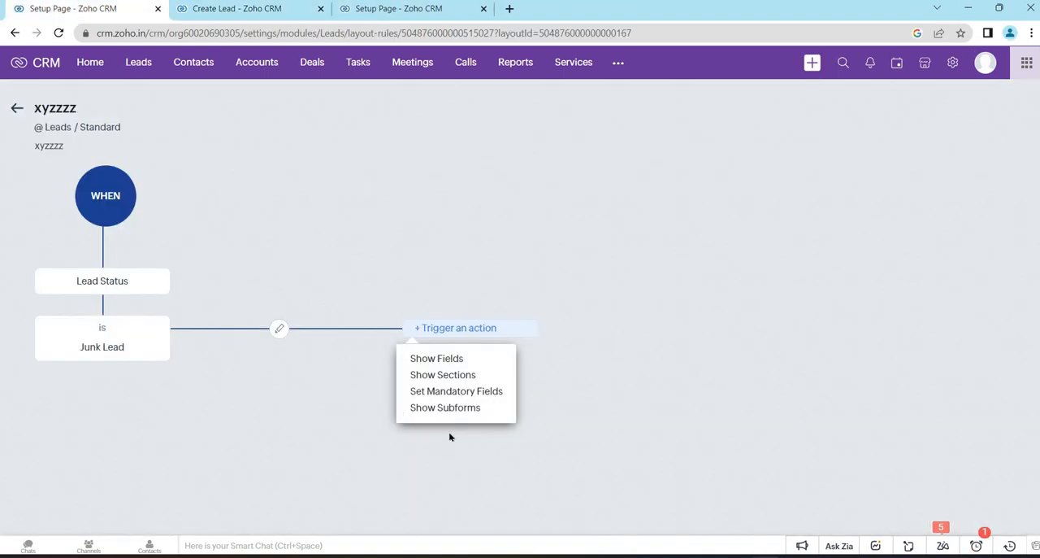